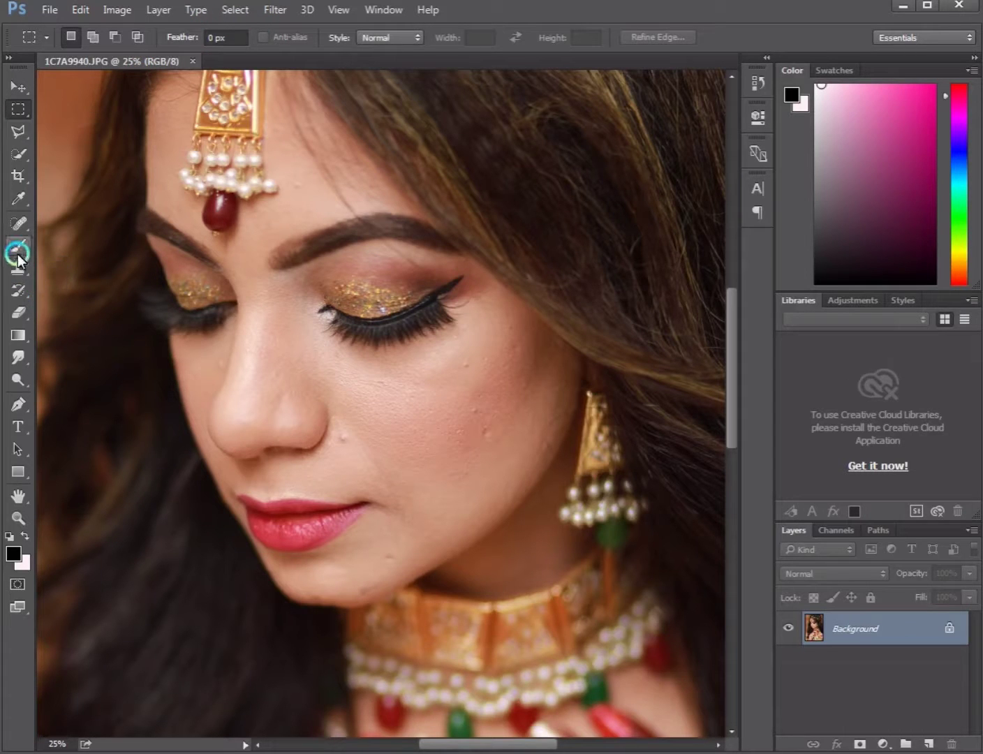
# - Activate the Mixer Brush and set its Wet and Load values to 33%
pyautogui.moveTo(18, 246)
pyautogui.mouseDown()
pyautogui.moveTo(79, 261)
pyautogui.moveTo(89, 291)
pyautogui.mouseUp()
pyautogui.click(88, 285)
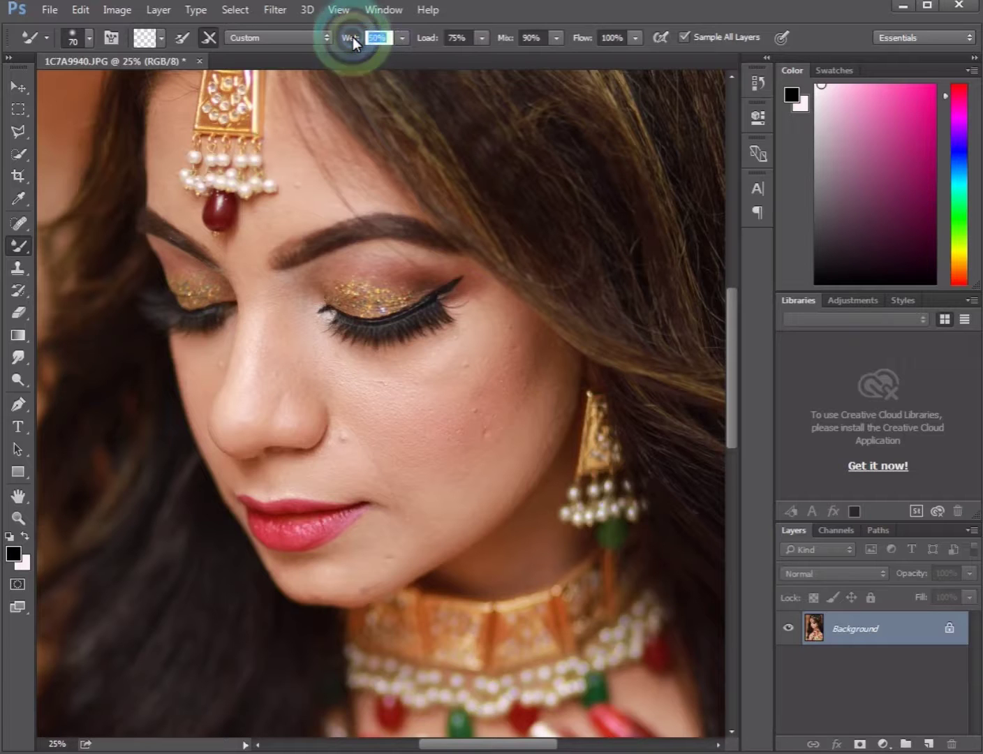
pyautogui.write('18')
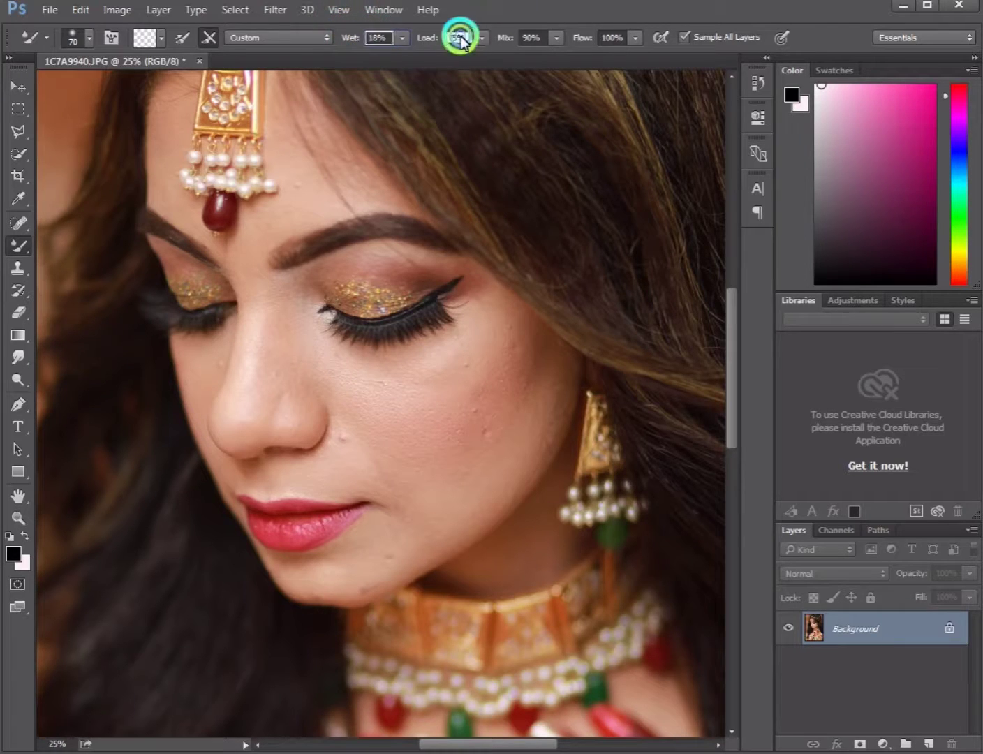
pyautogui.moveTo(461, 38); pyautogui.dragTo(444, 39)
pyautogui.write('33')
pyautogui.click(444, 38)
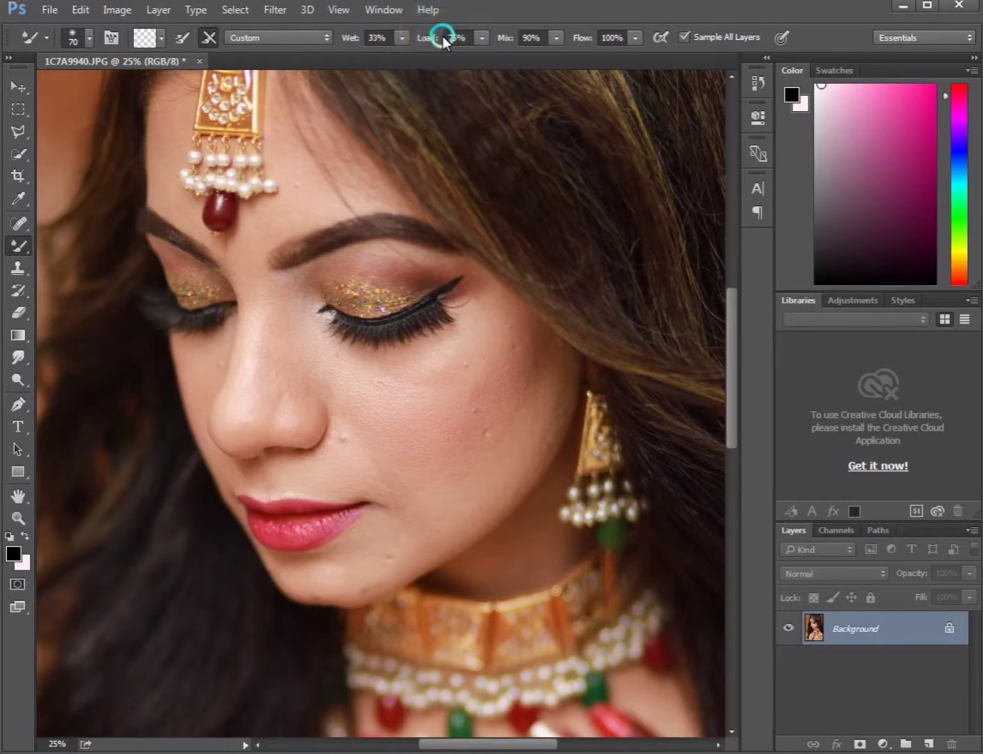
pyautogui.click(438, 38)
pyautogui.write('33')
# - Set the Mixer Brush's Mix to 33%, Flow to 44% and Wet to 18%
pyautogui.click(536, 35)
pyautogui.click(541, 37)
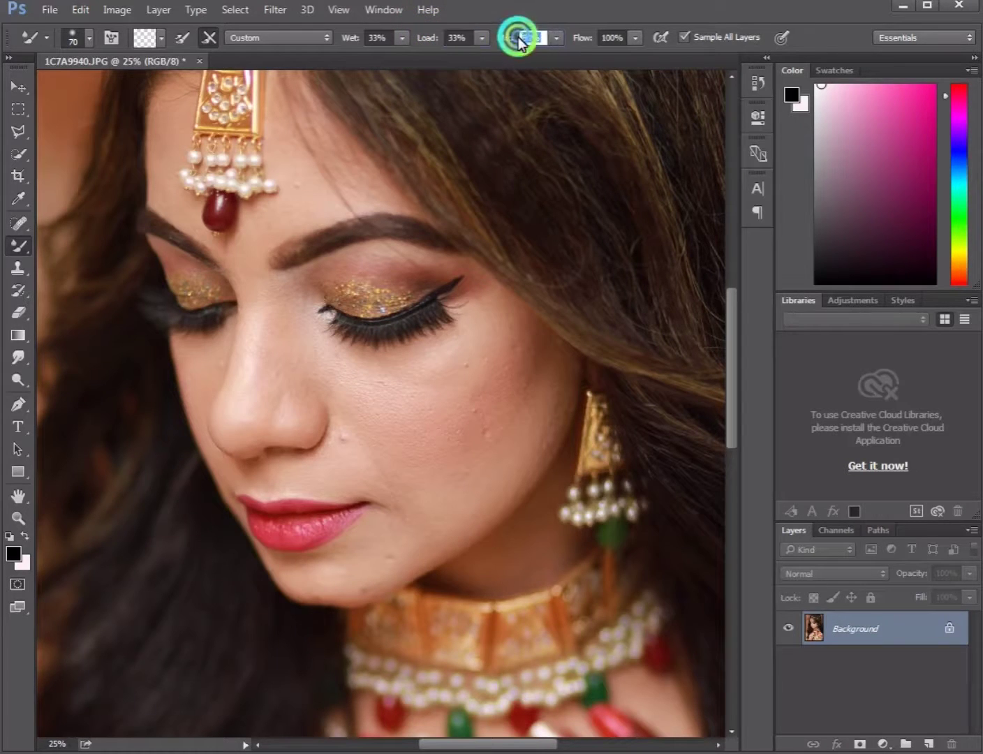
pyautogui.moveTo(520, 37); pyautogui.dragTo(546, 59)
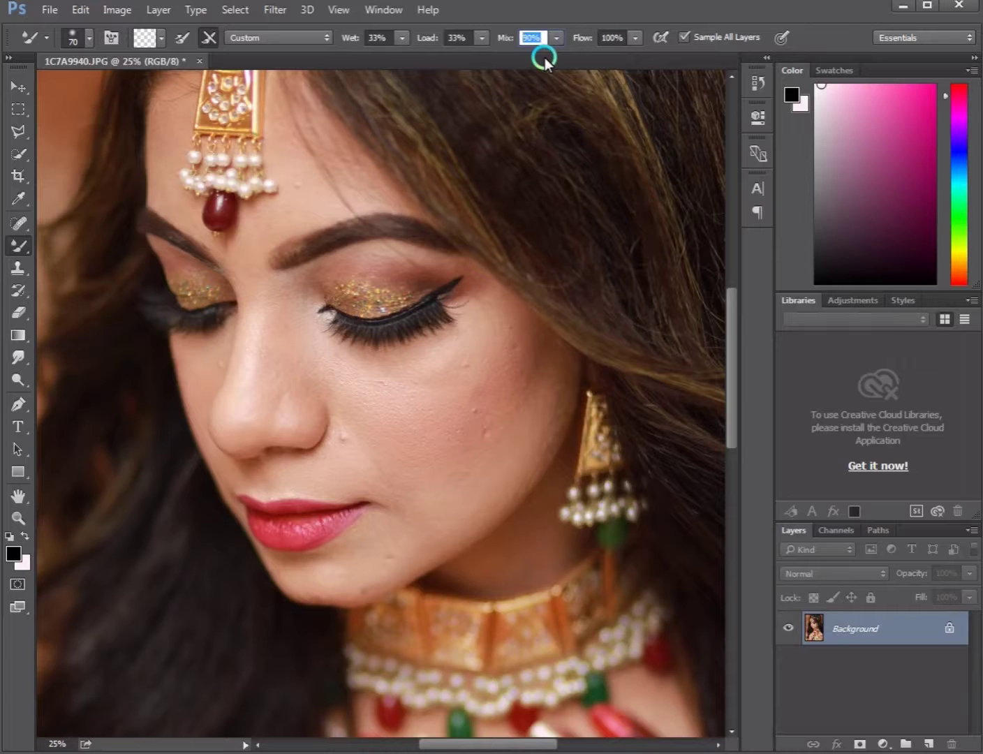
pyautogui.click(604, 38)
pyautogui.write('44')
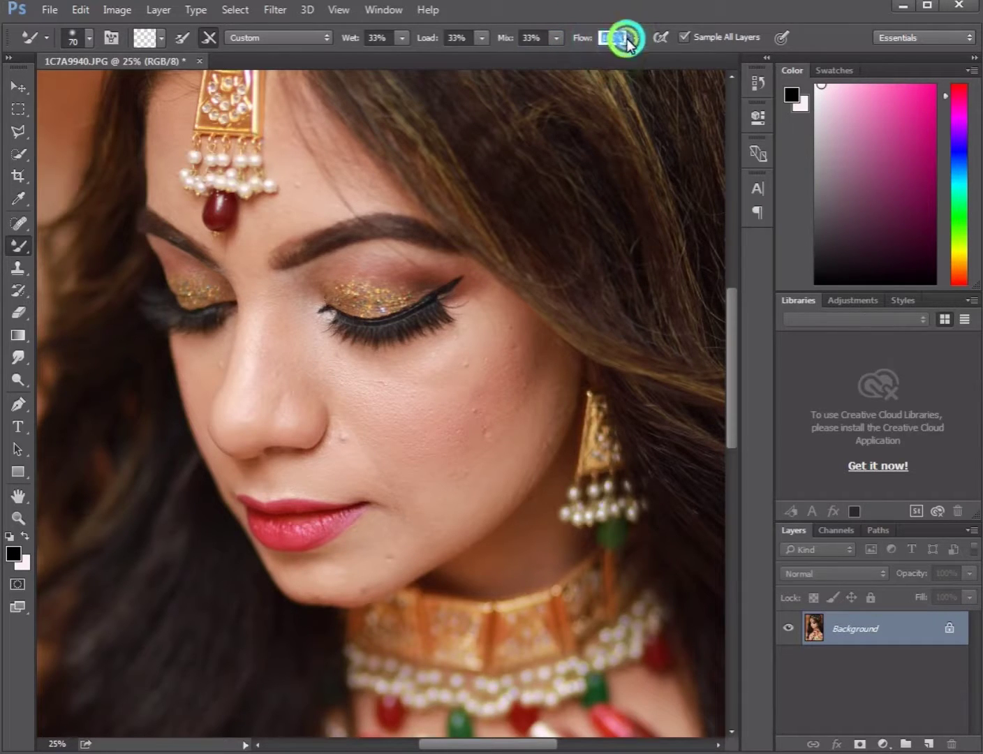
pyautogui.click(379, 39)
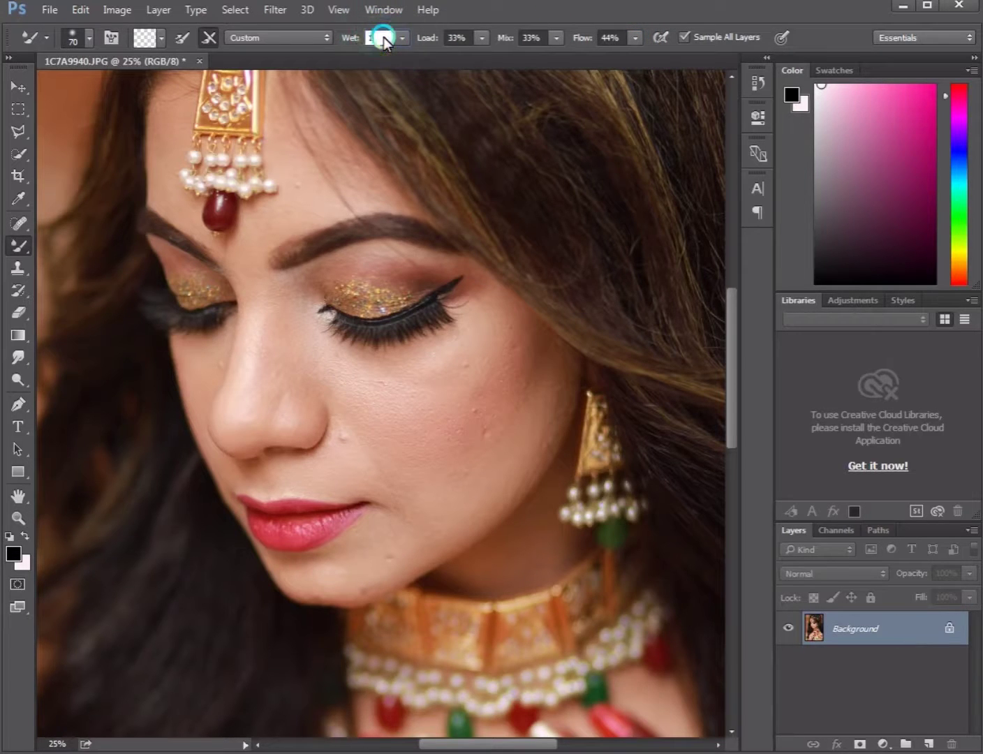
pyautogui.write('18')
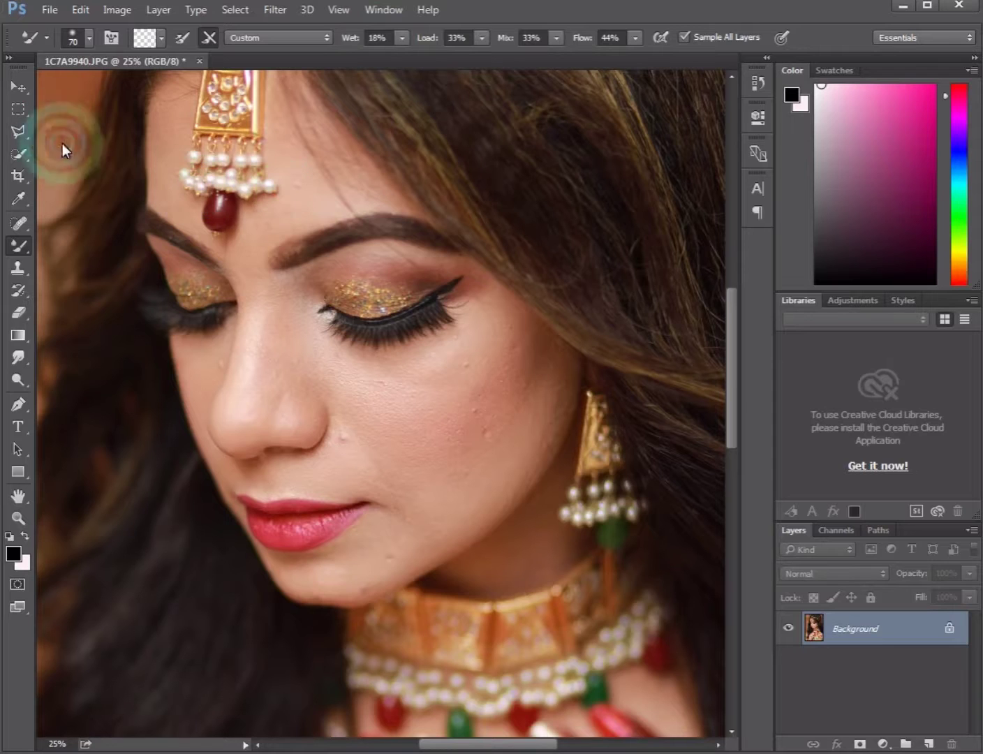
pyautogui.click(16, 248)
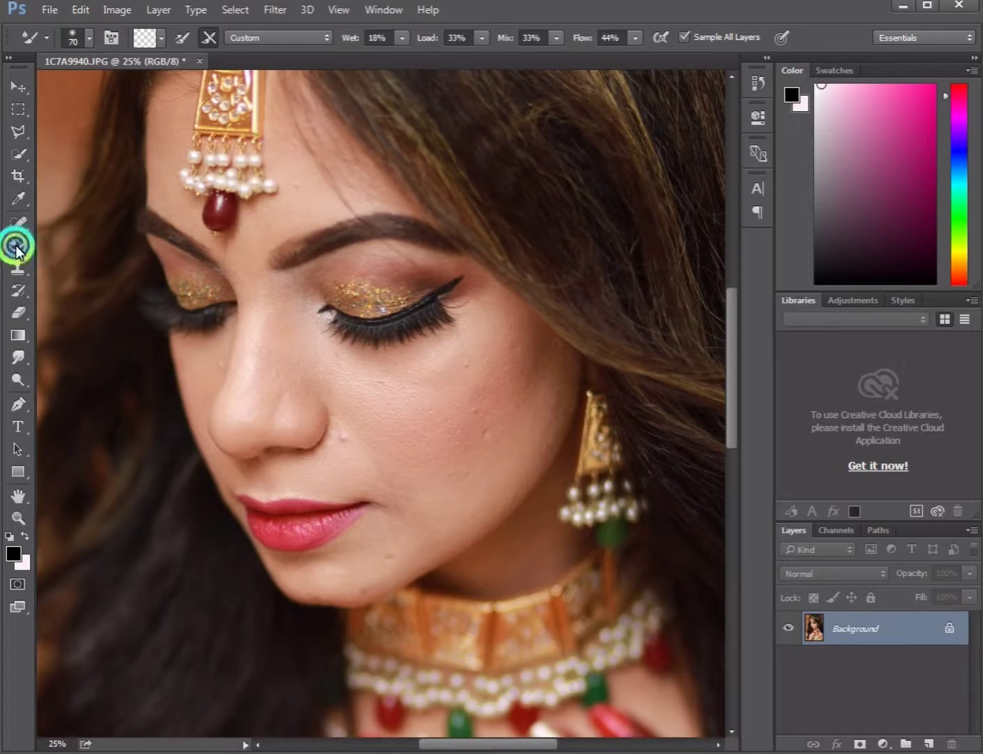
pyautogui.click(341, 388)
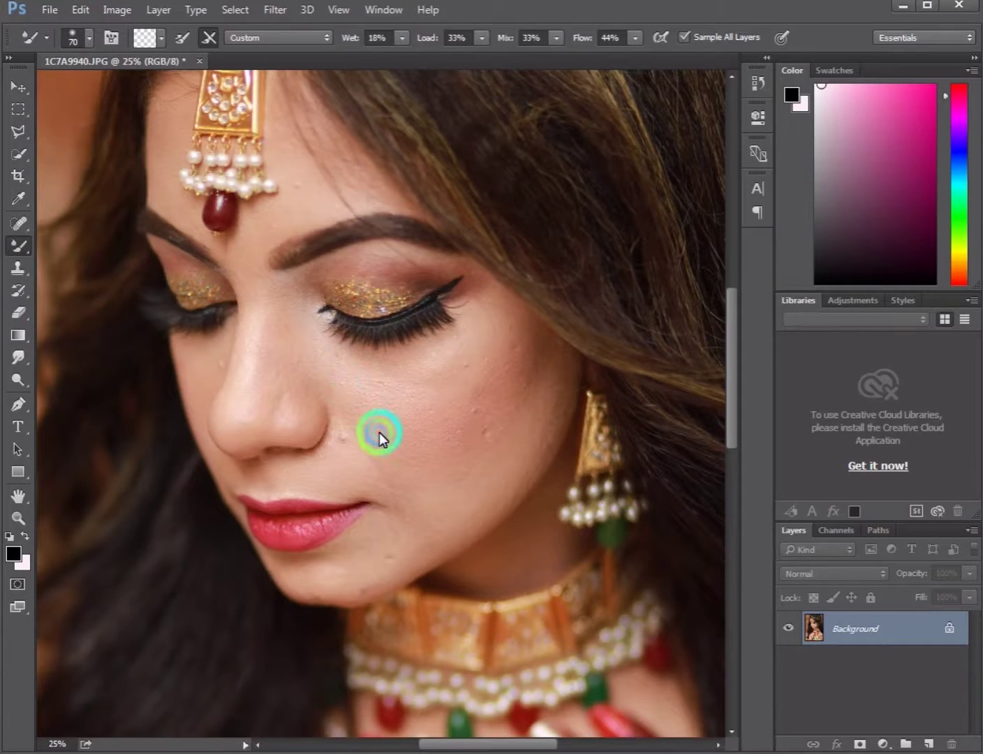
# - Remove the bumps beside the nose and on the near cheek with the Spot Healing Brush, at size 100 in Content-Aware mode
pyautogui.scroll(1, 381, 421)
pyautogui.scroll(1, 381, 421)
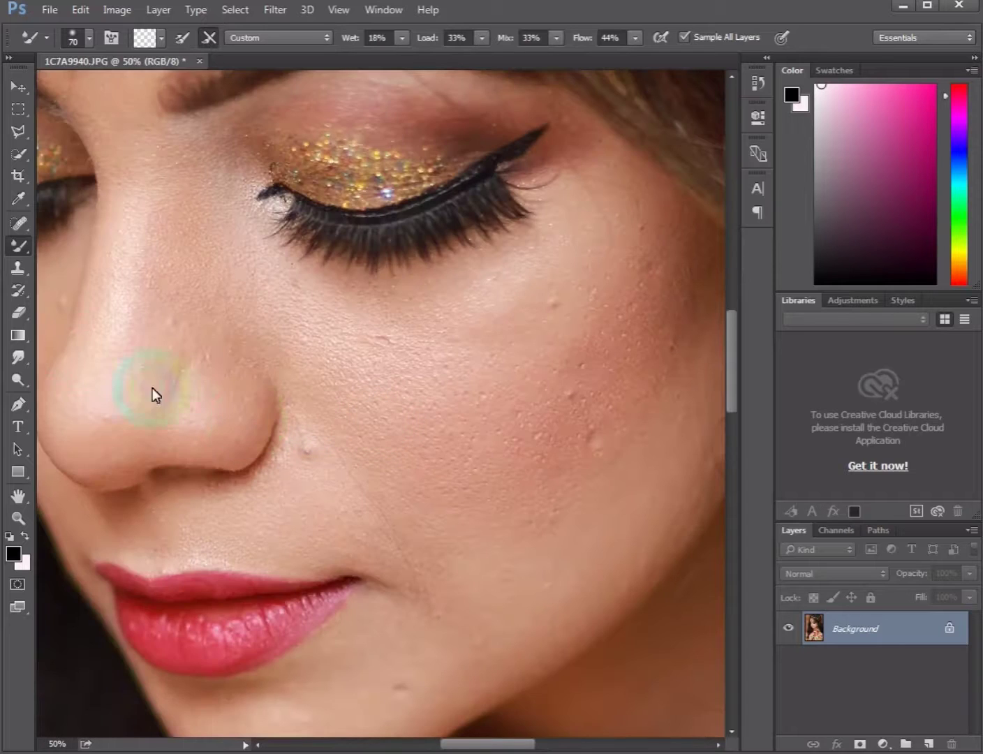
pyautogui.click(19, 223)
pyautogui.click(405, 506)
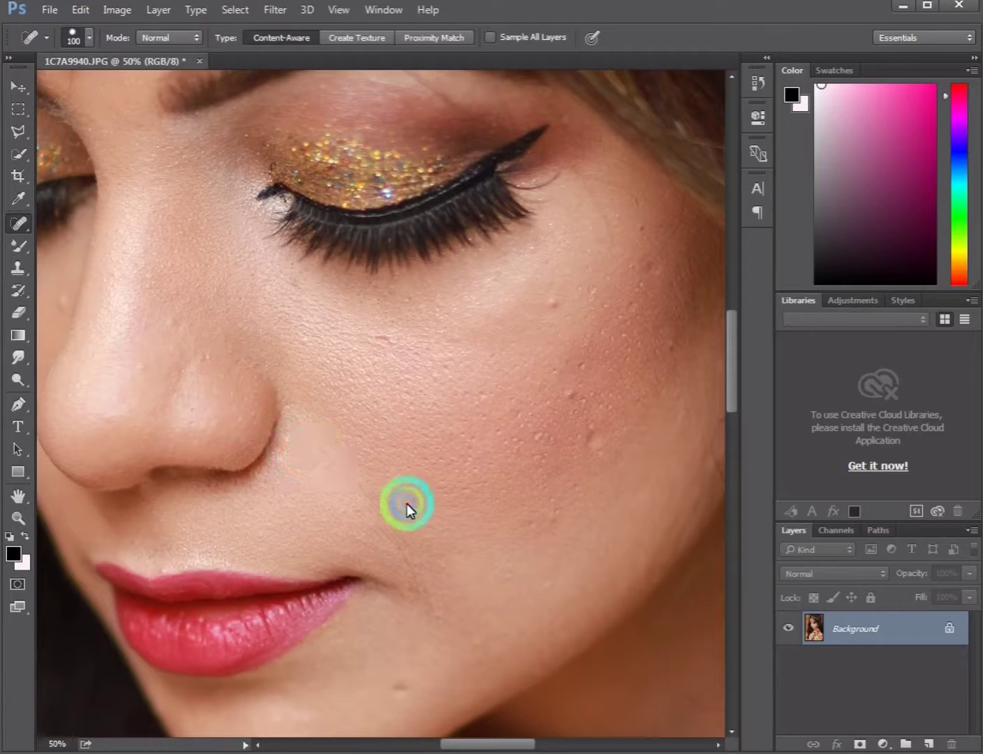
pyautogui.click(598, 385)
pyautogui.click(572, 395)
pyautogui.click(552, 316)
pyautogui.click(581, 396)
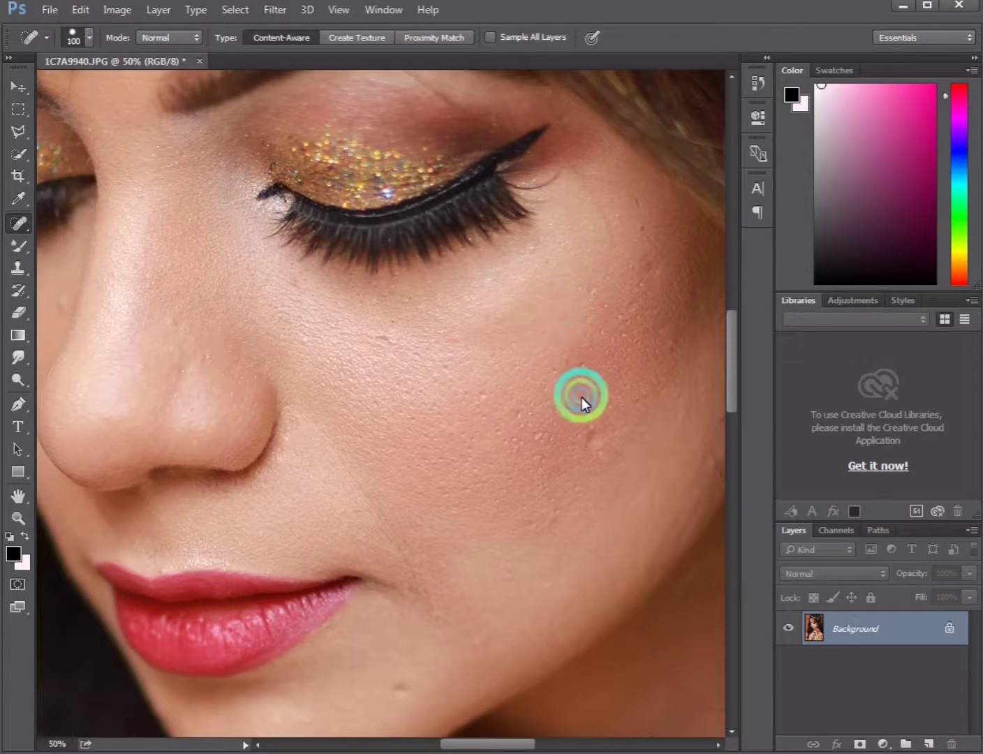
pyautogui.click(372, 422)
# - Heal the small blemishes on the nose and the far cheek
pyautogui.moveTo(288, 358); pyautogui.dragTo(531, 452)
pyautogui.click(291, 387)
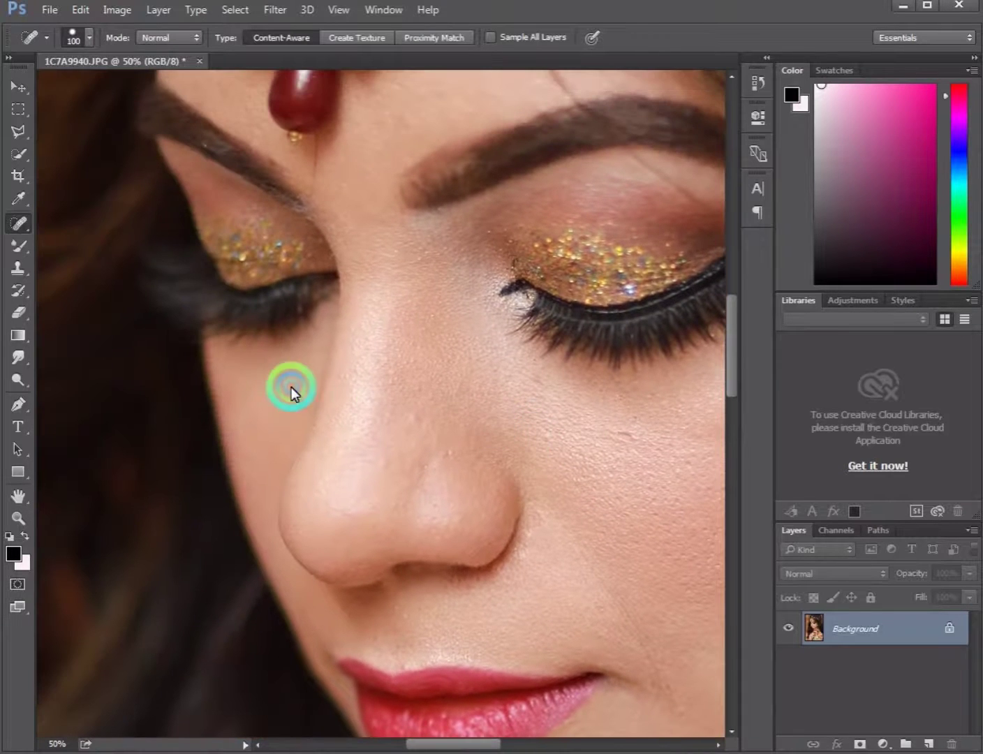
pyautogui.click(301, 402)
pyautogui.click(139, 436)
pyautogui.click(368, 287)
# - Heal the spots on the forehead and between the eyebrows around the hanging jewel
pyautogui.moveTo(376, 331); pyautogui.dragTo(318, 560)
pyautogui.click(376, 457)
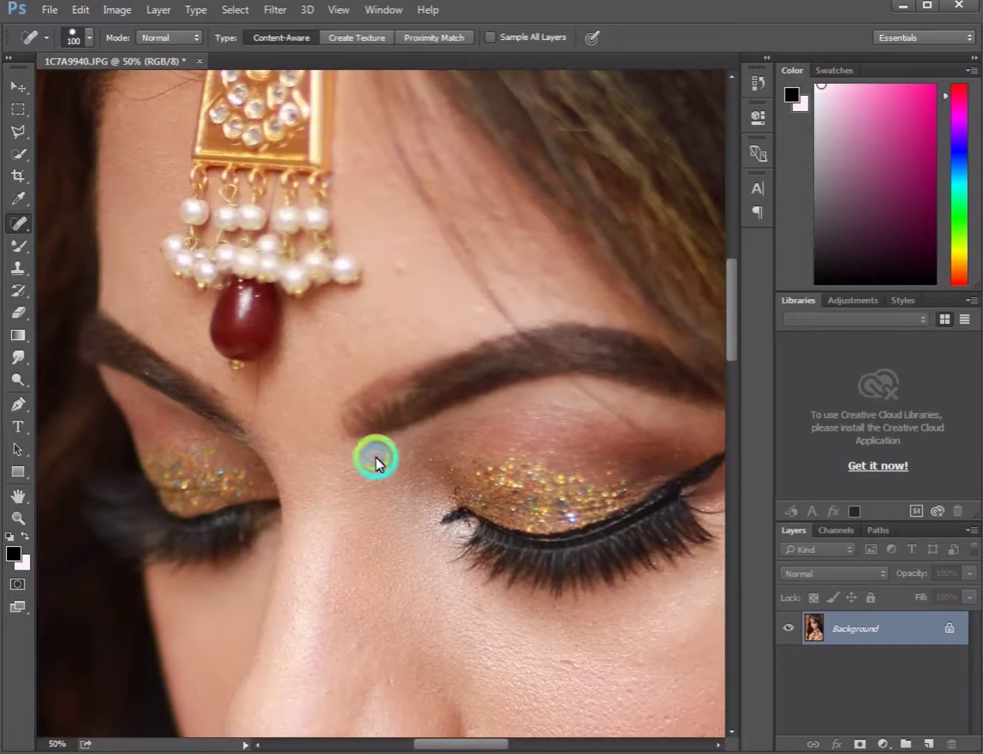
pyautogui.click(445, 319)
pyautogui.click(360, 357)
pyautogui.click(304, 323)
pyautogui.click(339, 436)
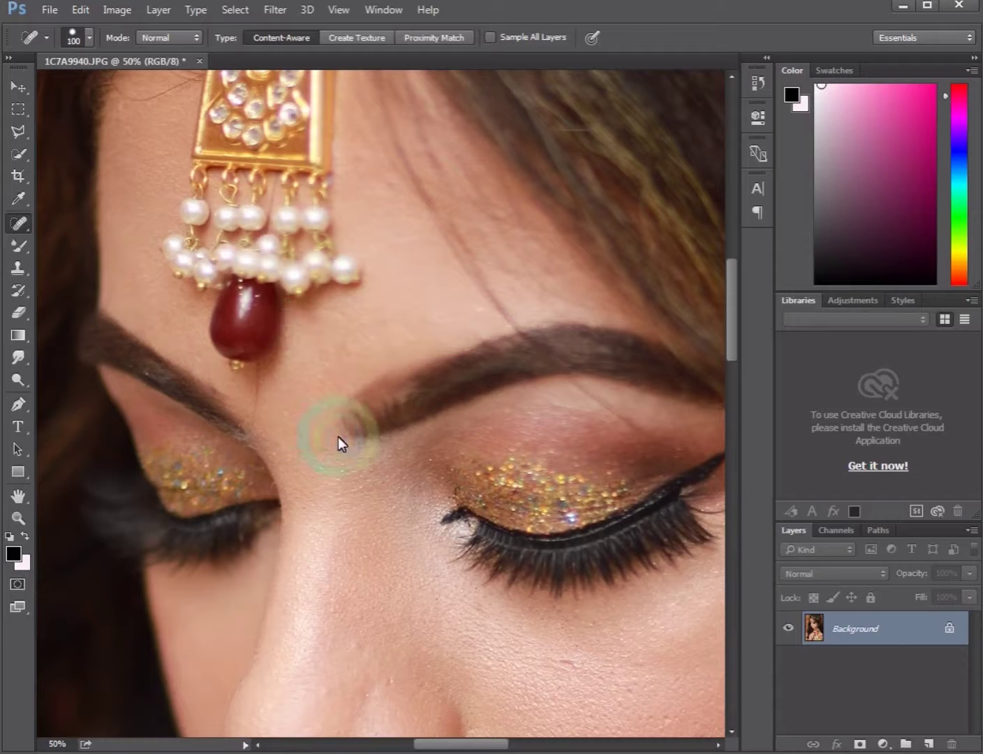
pyautogui.click(423, 242)
pyautogui.click(396, 567)
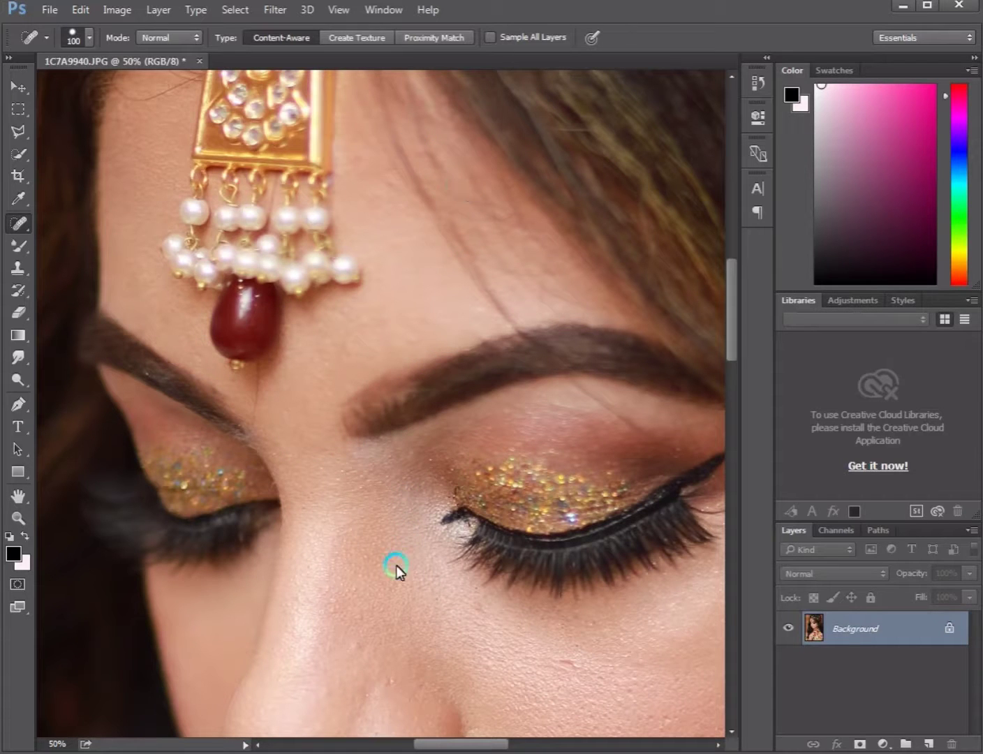
pyautogui.click(380, 327)
# - Heal the blemishes on the chin and around the mouth
pyautogui.scroll(-3, 380, 364)
pyautogui.click(379, 412)
pyautogui.moveTo(372, 443); pyautogui.dragTo(232, 193)
pyautogui.moveTo(493, 427); pyautogui.dragTo(460, 338)
pyautogui.click(423, 416)
pyautogui.click(410, 437)
pyautogui.click(353, 489)
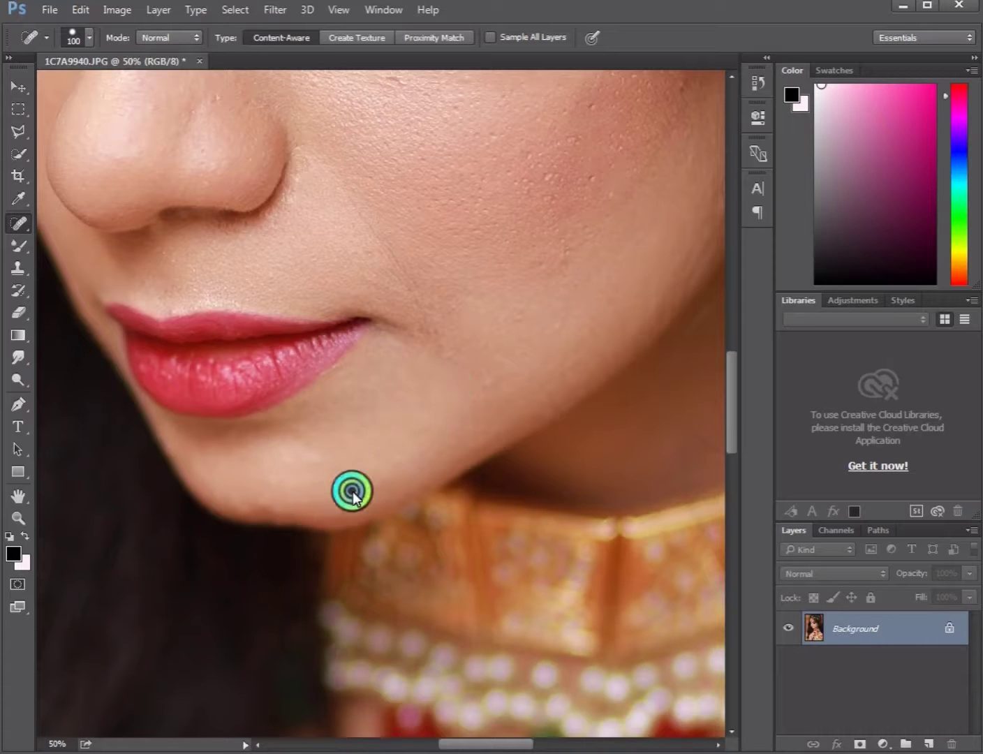
pyautogui.click(338, 321)
# - Heal the remaining spots on the near cheek between the eye, the earring and the mouth
pyautogui.moveTo(576, 269); pyautogui.dragTo(469, 494)
pyautogui.click(591, 296)
pyautogui.click(560, 340)
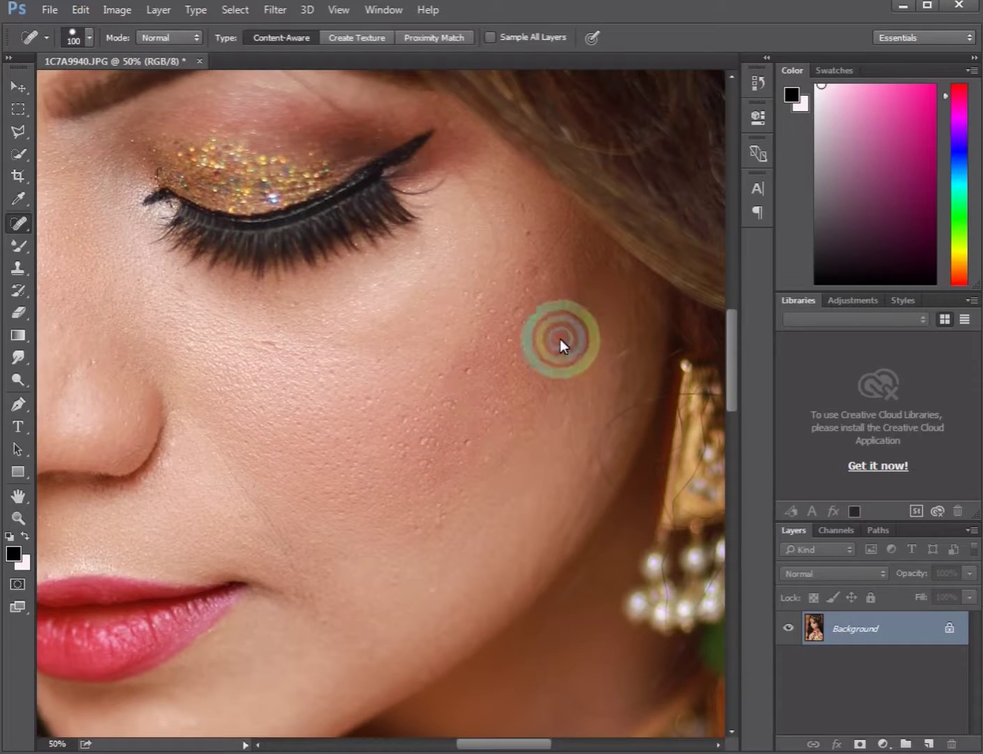
pyautogui.click(529, 237)
pyautogui.click(327, 358)
pyautogui.click(268, 509)
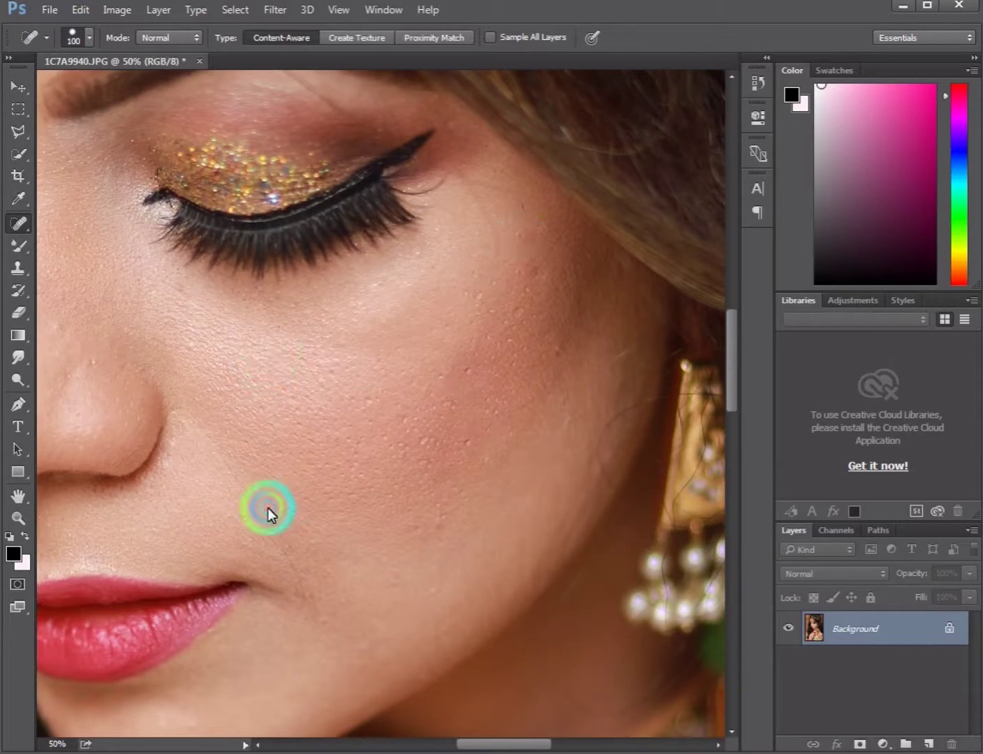
# - Smooth the forehead above the near eyebrow with the Mixer Brush at size 150, blending away the stray hairs
pyautogui.click(19, 246)
pyautogui.moveTo(280, 341)
pyautogui.mouseDown()
pyautogui.moveTo(424, 493)
pyautogui.moveTo(482, 594)
pyautogui.mouseUp()
pyautogui.moveTo(263, 341)
pyautogui.mouseDown()
pyautogui.moveTo(347, 488)
pyautogui.moveTo(304, 476)
pyautogui.mouseUp()
pyautogui.moveTo(330, 323)
pyautogui.mouseDown()
pyautogui.moveTo(326, 271)
pyautogui.moveTo(311, 270)
pyautogui.moveTo(309, 142)
pyautogui.mouseUp()
pyautogui.click(326, 289)
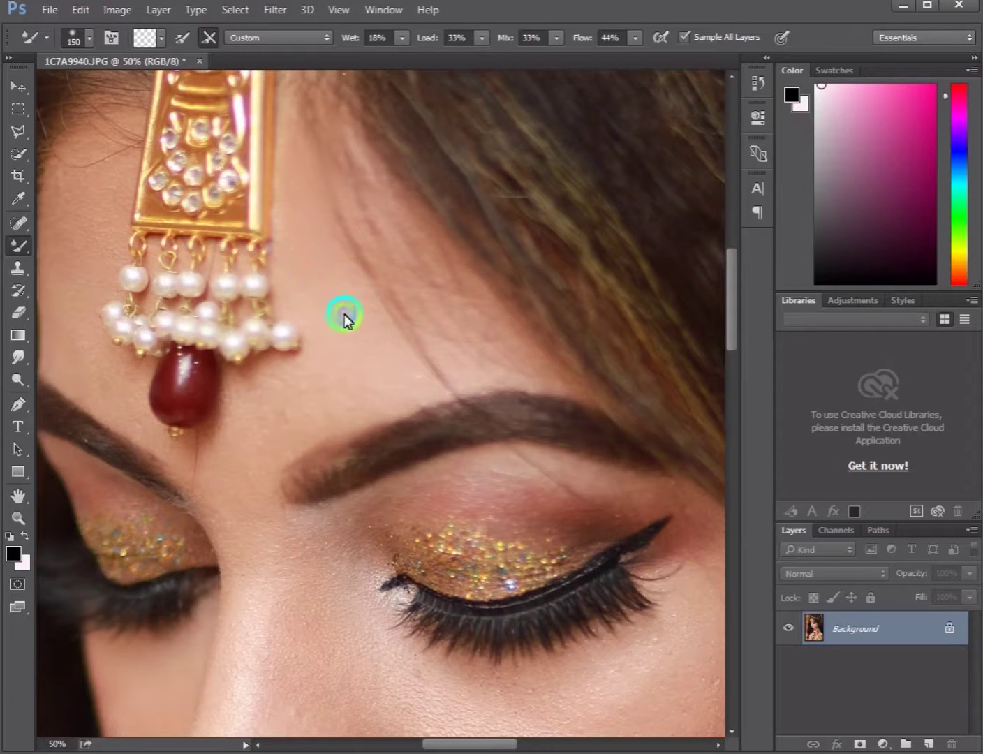
pyautogui.moveTo(344, 314)
pyautogui.mouseDown()
pyautogui.moveTo(346, 241)
pyautogui.moveTo(311, 204)
pyautogui.moveTo(321, 145)
pyautogui.moveTo(356, 276)
pyautogui.moveTo(366, 199)
pyautogui.moveTo(326, 149)
pyautogui.moveTo(372, 220)
pyautogui.moveTo(333, 166)
pyautogui.moveTo(333, 192)
pyautogui.mouseUp()
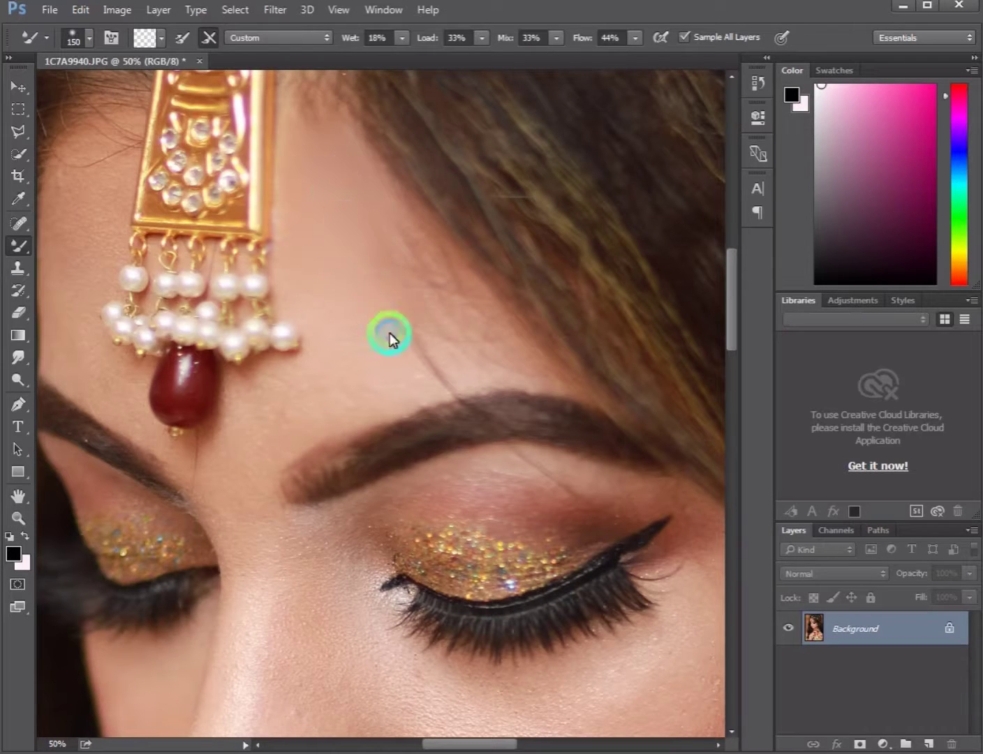
pyautogui.moveTo(386, 368)
pyautogui.mouseDown()
pyautogui.moveTo(446, 376)
pyautogui.moveTo(454, 307)
pyautogui.moveTo(380, 242)
pyautogui.moveTo(399, 237)
pyautogui.moveTo(423, 360)
pyautogui.moveTo(470, 332)
pyautogui.moveTo(467, 317)
pyautogui.moveTo(435, 290)
pyautogui.moveTo(445, 281)
pyautogui.moveTo(444, 370)
pyautogui.mouseUp()
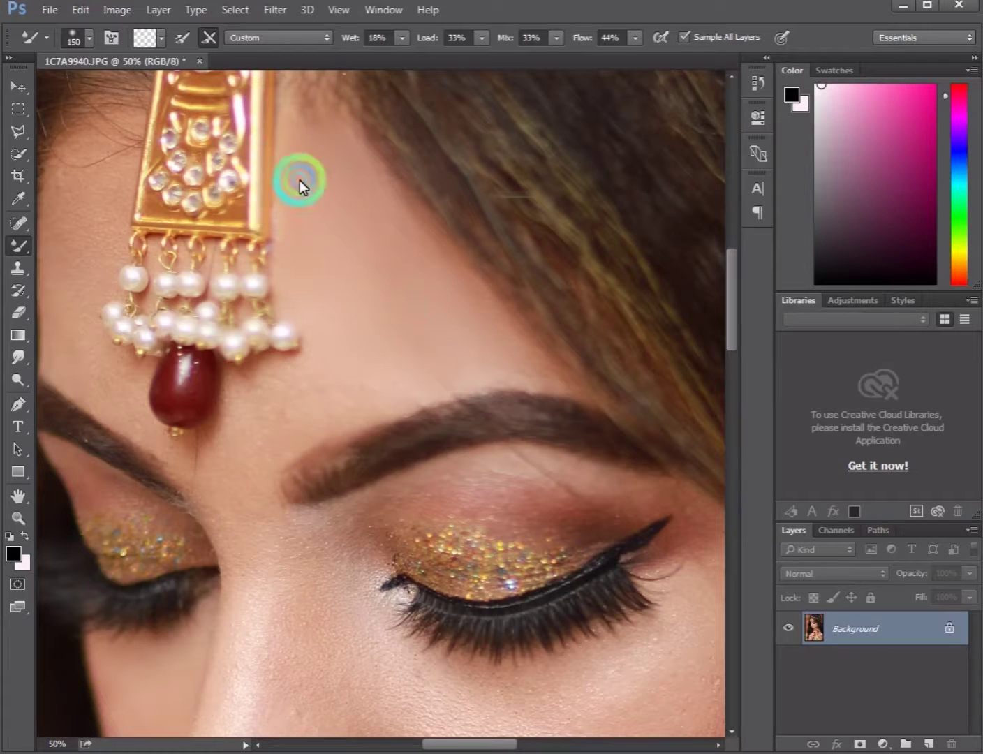
# - Reduce the Mixer Brush to size 90 and blend the forehead skin beside the jewel and along the near eyebrow
pyautogui.press('[')
pyautogui.press('[')
pyautogui.press('[')
pyautogui.moveTo(318, 224)
pyautogui.mouseDown()
pyautogui.moveTo(291, 122)
pyautogui.moveTo(287, 239)
pyautogui.moveTo(301, 295)
pyautogui.moveTo(385, 381)
pyautogui.mouseUp()
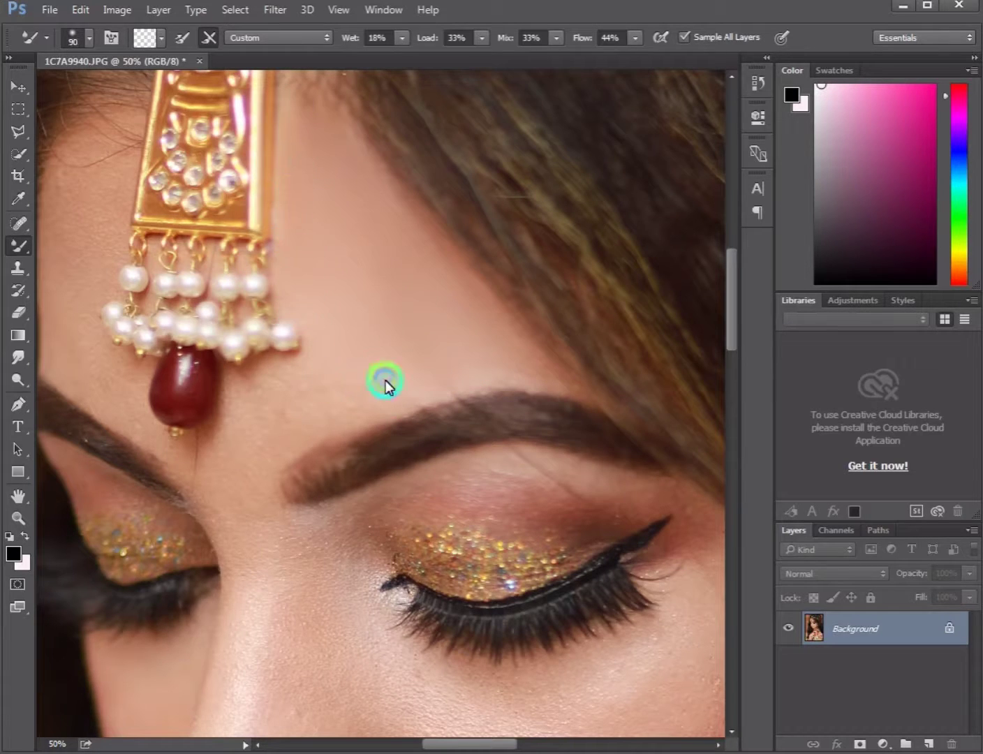
pyautogui.moveTo(526, 364)
pyautogui.mouseDown()
pyautogui.moveTo(504, 344)
pyautogui.moveTo(425, 344)
pyautogui.mouseUp()
# - Smooth the skin between the eyebrows and on the far side of the forehead with the Mixer Brush at size 150
pyautogui.moveTo(302, 428)
pyautogui.mouseDown()
pyautogui.moveTo(417, 304)
pyautogui.moveTo(365, 299)
pyautogui.moveTo(413, 306)
pyautogui.mouseUp()
pyautogui.moveTo(356, 381); pyautogui.dragTo(425, 432)
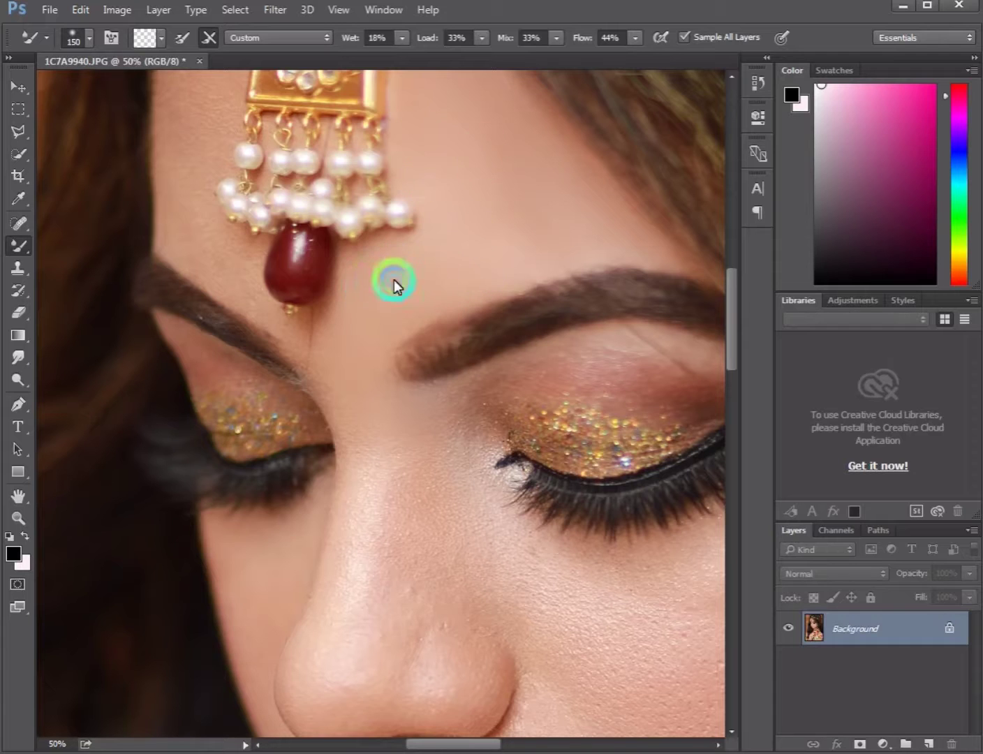
pyautogui.scroll(3, 394, 280)
pyautogui.hscroll(-3, 304, 203)
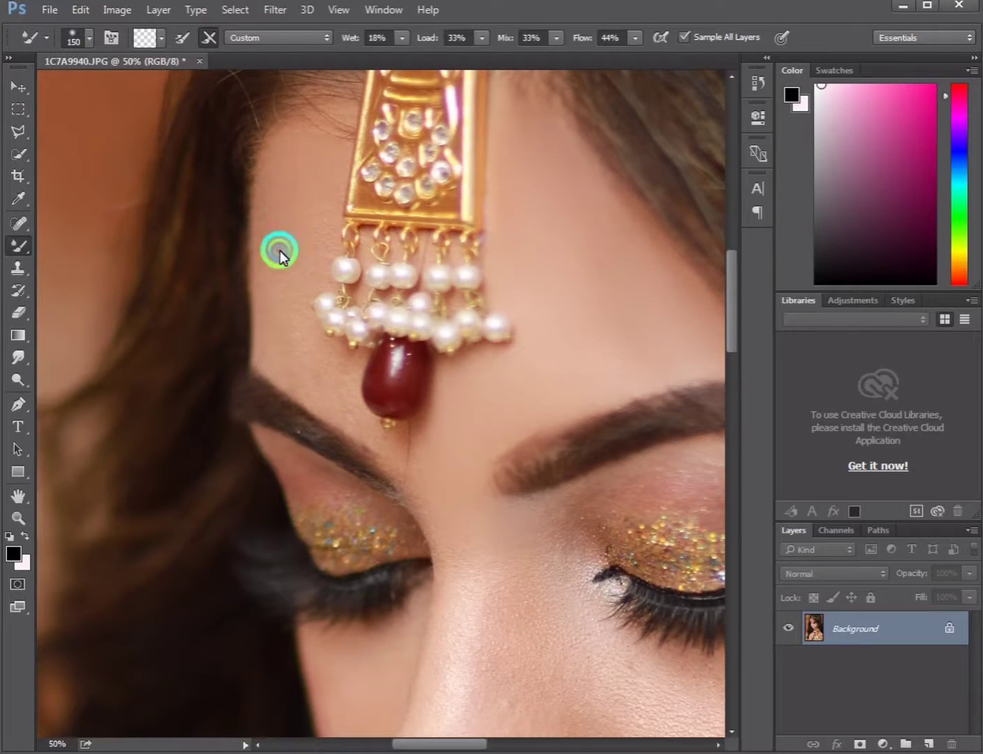
pyautogui.moveTo(335, 381); pyautogui.dragTo(316, 223)
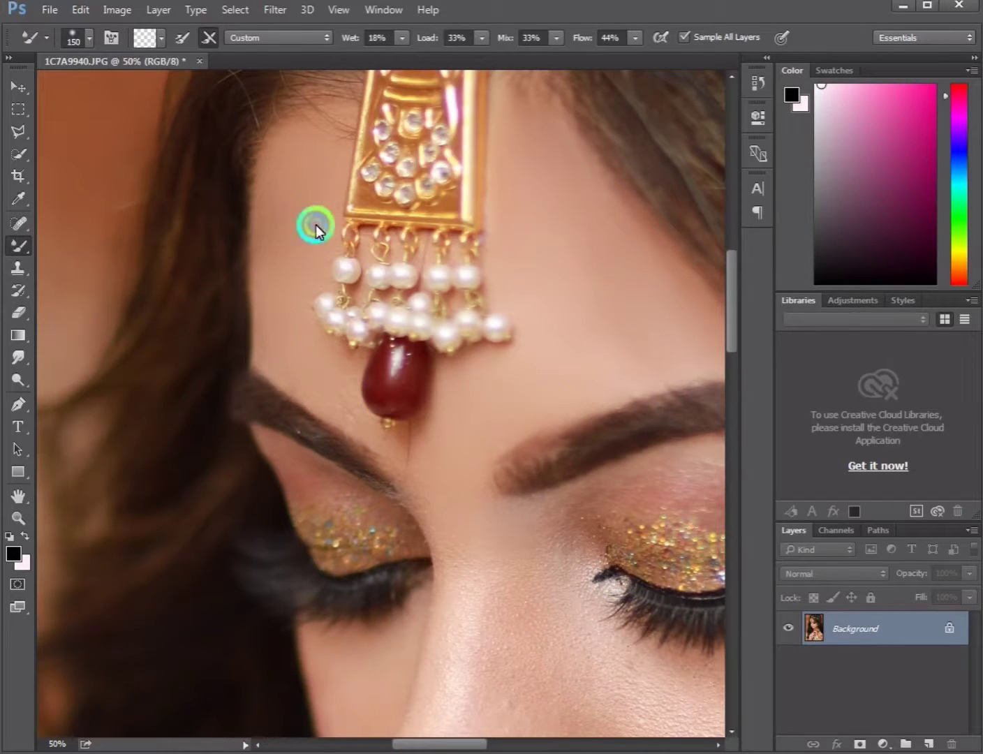
# - Blend the skin above the far eyebrow and below the red drop jewel with the Mixer Brush at size 90
pyautogui.press('[')
pyautogui.press('[')
pyautogui.moveTo(313, 402); pyautogui.dragTo(412, 456)
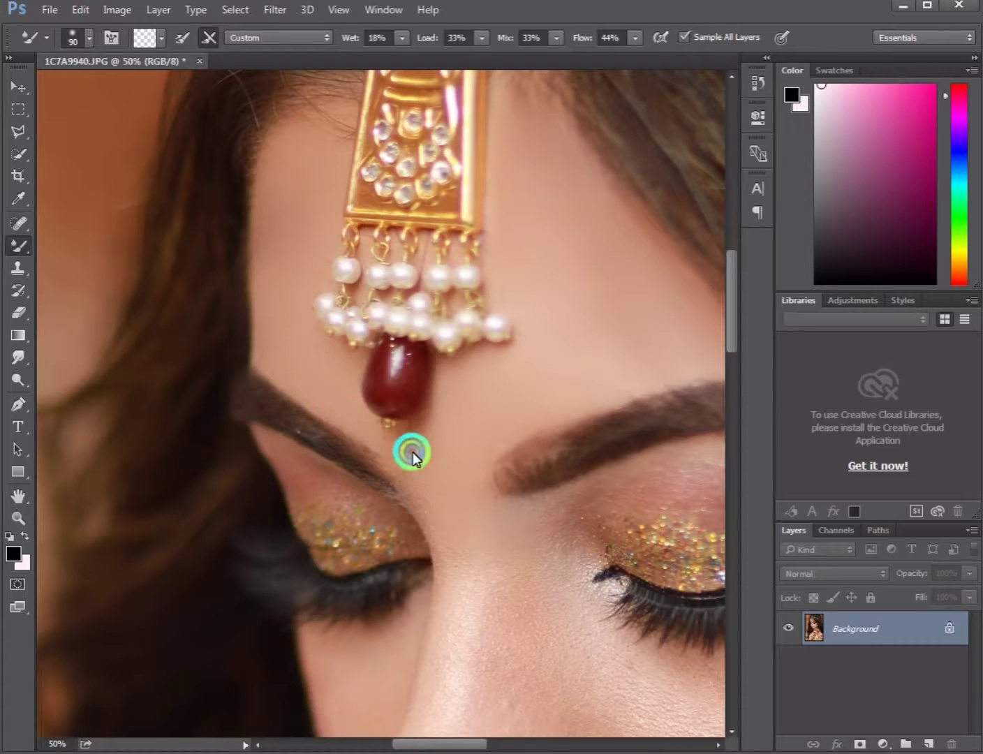
# - Adjust the Mixer Brush size and refine the forehead skin around the edges of the hanging jewel
pyautogui.press('[')
pyautogui.press('[')
pyautogui.press('[')
pyautogui.press('[')
pyautogui.press('[')
pyautogui.moveTo(363, 246)
pyautogui.mouseDown()
pyautogui.moveTo(401, 260)
pyautogui.moveTo(435, 250)
pyautogui.moveTo(456, 302)
pyautogui.moveTo(328, 252)
pyautogui.moveTo(315, 217)
pyautogui.moveTo(323, 247)
pyautogui.moveTo(305, 284)
pyautogui.moveTo(328, 393)
pyautogui.moveTo(406, 464)
pyautogui.moveTo(509, 182)
pyautogui.moveTo(515, 127)
pyautogui.moveTo(545, 185)
pyautogui.mouseUp()
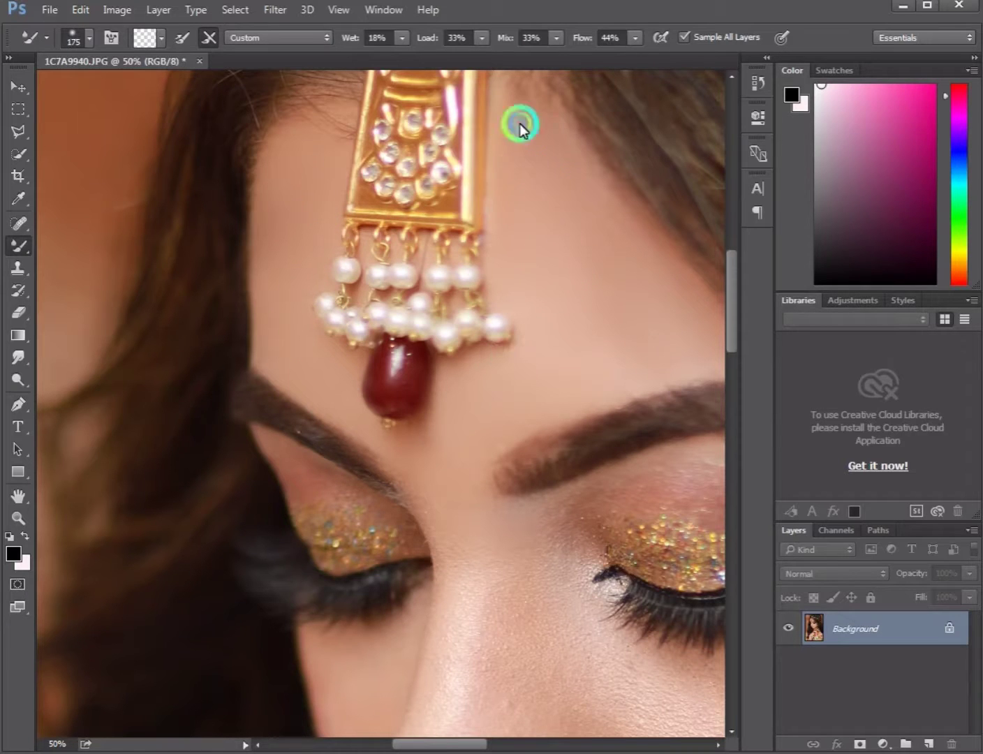
pyautogui.moveTo(520, 123)
pyautogui.mouseDown()
pyautogui.moveTo(578, 200)
pyautogui.moveTo(527, 161)
pyautogui.moveTo(590, 310)
pyautogui.moveTo(657, 341)
pyautogui.moveTo(600, 219)
pyautogui.moveTo(523, 378)
pyautogui.moveTo(610, 355)
pyautogui.moveTo(594, 237)
pyautogui.moveTo(515, 113)
pyautogui.moveTo(526, 204)
pyautogui.mouseUp()
# - Smooth the bridge, side and tip of the nose with the Mixer Brush at size 150
pyautogui.scroll(-5, 488, 304)
pyautogui.press(']')
pyautogui.moveTo(446, 236)
pyautogui.mouseDown()
pyautogui.moveTo(432, 440)
pyautogui.moveTo(465, 407)
pyautogui.moveTo(480, 359)
pyautogui.moveTo(479, 282)
pyautogui.moveTo(496, 274)
pyautogui.moveTo(514, 320)
pyautogui.moveTo(523, 270)
pyautogui.moveTo(526, 278)
pyautogui.moveTo(446, 350)
pyautogui.moveTo(390, 474)
pyautogui.moveTo(428, 511)
pyautogui.moveTo(396, 495)
pyautogui.moveTo(553, 492)
pyautogui.moveTo(514, 290)
pyautogui.mouseUp()
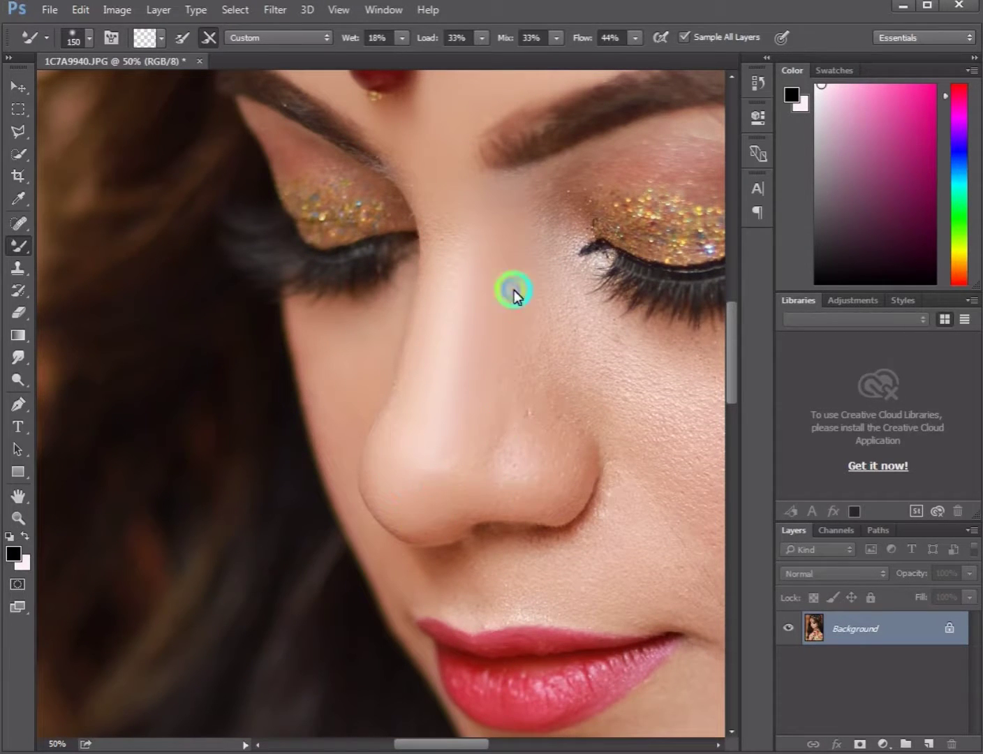
pyautogui.moveTo(445, 252)
pyautogui.mouseDown()
pyautogui.moveTo(554, 312)
pyautogui.moveTo(532, 204)
pyautogui.moveTo(561, 309)
pyautogui.mouseUp()
pyautogui.moveTo(576, 369); pyautogui.dragTo(482, 461)
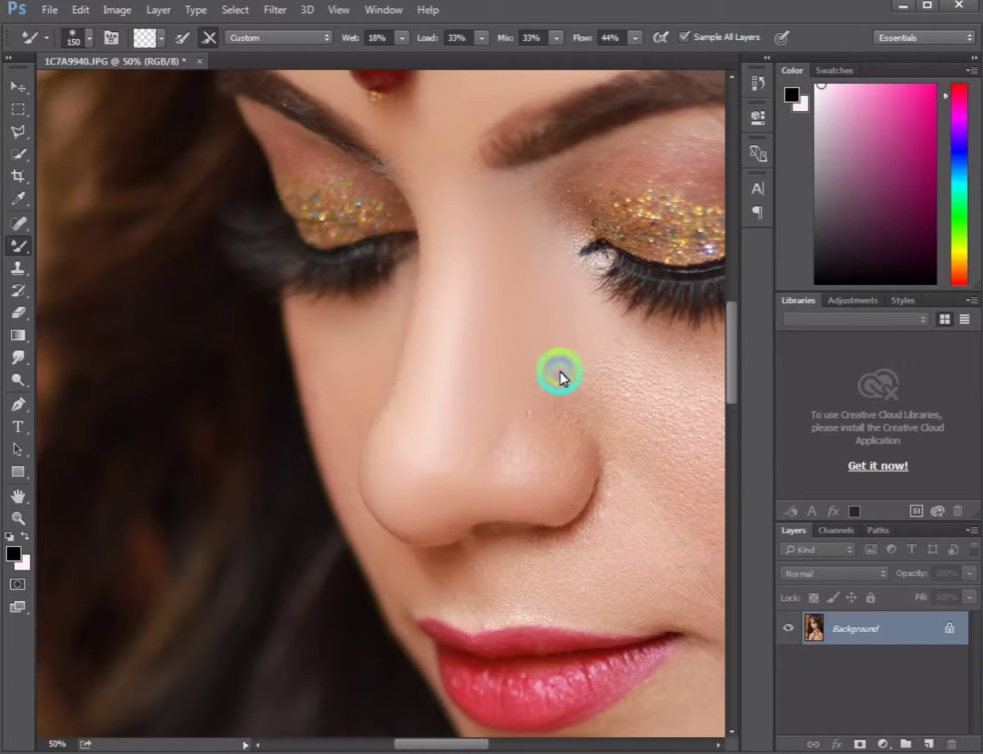
# - Smooth the skin beside the nose and across the near cheek with the Mixer Brush at sizes 150 and 200
pyautogui.moveTo(560, 372); pyautogui.dragTo(212, 342)
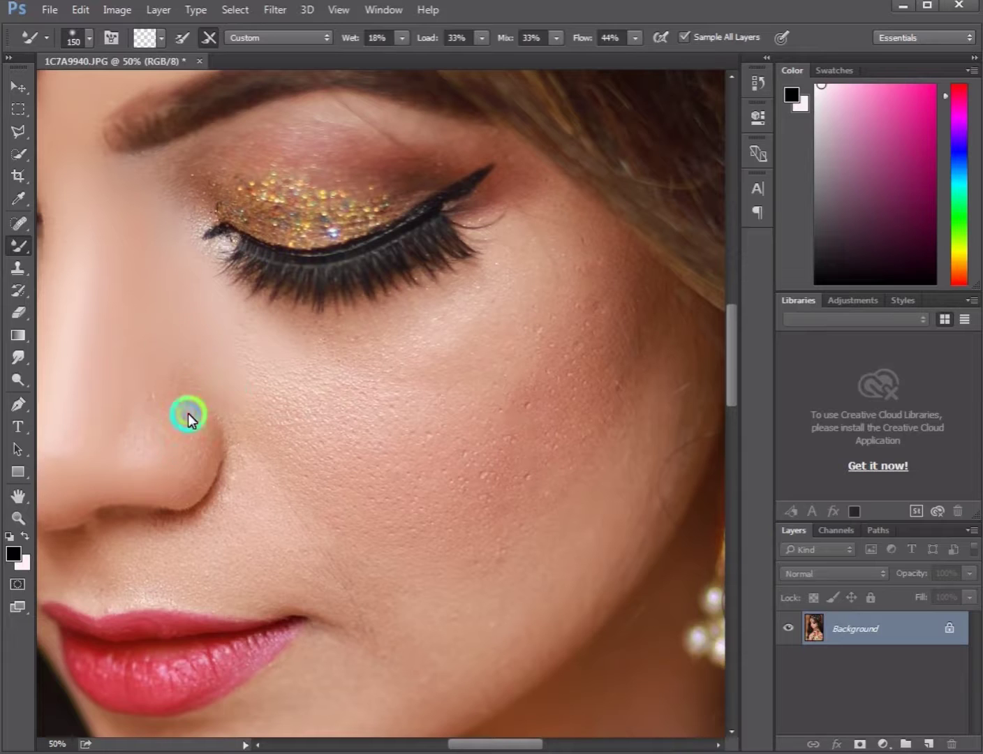
pyautogui.moveTo(281, 406); pyautogui.dragTo(250, 424)
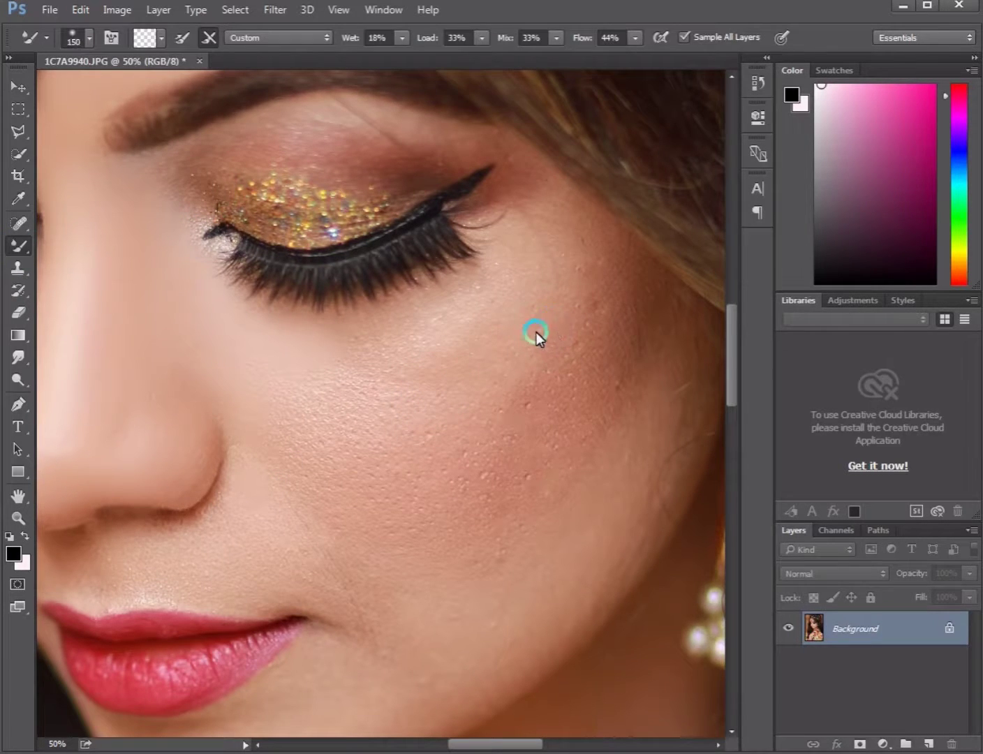
pyautogui.press(']')
pyautogui.press(']')
pyautogui.moveTo(381, 410); pyautogui.dragTo(299, 459)
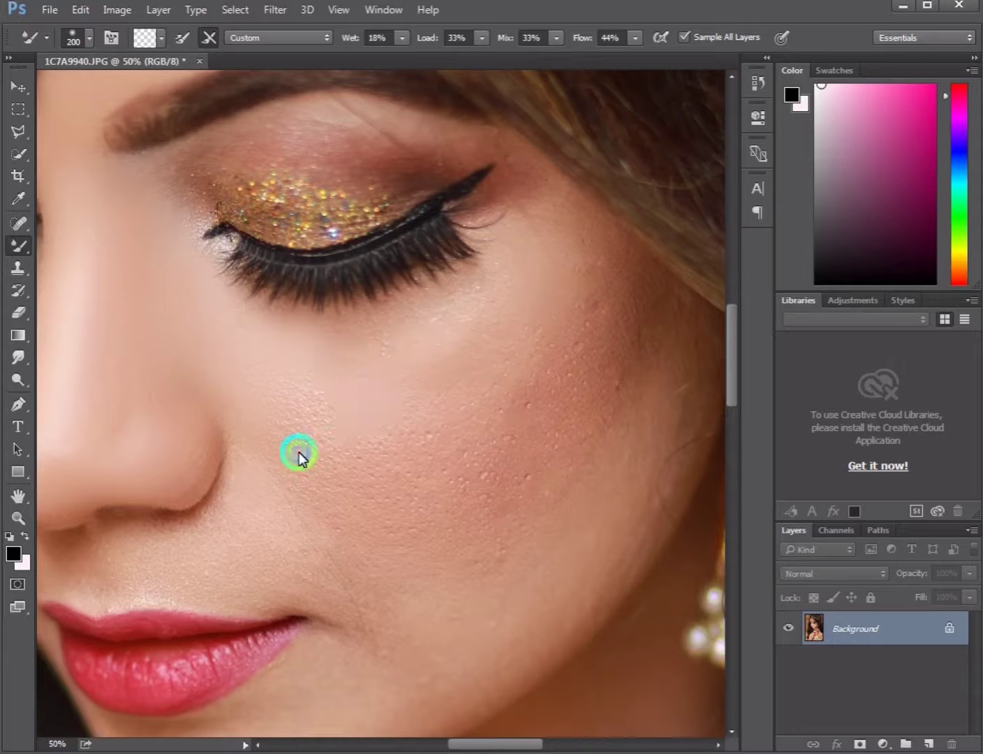
pyautogui.moveTo(341, 425)
pyautogui.mouseDown()
pyautogui.moveTo(403, 488)
pyautogui.moveTo(291, 380)
pyautogui.mouseUp()
pyautogui.moveTo(583, 365)
pyautogui.mouseDown()
pyautogui.moveTo(537, 220)
pyautogui.moveTo(568, 332)
pyautogui.moveTo(586, 242)
pyautogui.moveTo(589, 437)
pyautogui.moveTo(592, 416)
pyautogui.moveTo(505, 524)
pyautogui.moveTo(503, 438)
pyautogui.moveTo(476, 500)
pyautogui.moveTo(555, 371)
pyautogui.moveTo(514, 295)
pyautogui.moveTo(441, 320)
pyautogui.moveTo(396, 468)
pyautogui.moveTo(470, 426)
pyautogui.moveTo(519, 424)
pyautogui.moveTo(439, 538)
pyautogui.moveTo(287, 478)
pyautogui.moveTo(371, 550)
pyautogui.moveTo(289, 485)
pyautogui.moveTo(547, 529)
pyautogui.moveTo(368, 343)
pyautogui.moveTo(335, 338)
pyautogui.moveTo(257, 437)
pyautogui.mouseUp()
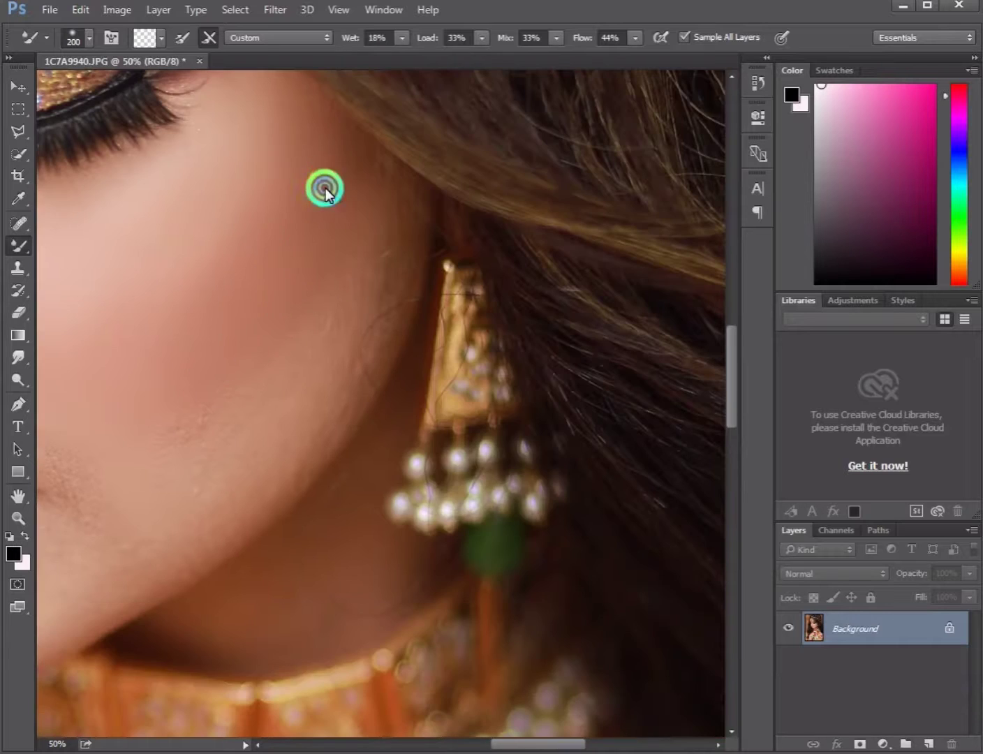
# - Smooth the outer cheek, the jawline and the skin around the near mouth corner with the Mixer Brush at size 200
pyautogui.moveTo(325, 187)
pyautogui.mouseDown()
pyautogui.moveTo(363, 273)
pyautogui.moveTo(329, 344)
pyautogui.moveTo(362, 302)
pyautogui.moveTo(256, 384)
pyautogui.moveTo(322, 221)
pyautogui.moveTo(368, 238)
pyautogui.moveTo(359, 312)
pyautogui.moveTo(349, 359)
pyautogui.moveTo(351, 312)
pyautogui.moveTo(242, 370)
pyautogui.moveTo(259, 412)
pyautogui.moveTo(336, 379)
pyautogui.moveTo(281, 445)
pyautogui.moveTo(235, 492)
pyautogui.moveTo(171, 463)
pyautogui.moveTo(99, 454)
pyautogui.moveTo(205, 451)
pyautogui.moveTo(310, 428)
pyautogui.moveTo(298, 419)
pyautogui.moveTo(380, 278)
pyautogui.moveTo(186, 248)
pyautogui.moveTo(195, 166)
pyautogui.moveTo(301, 136)
pyautogui.moveTo(173, 408)
pyautogui.mouseUp()
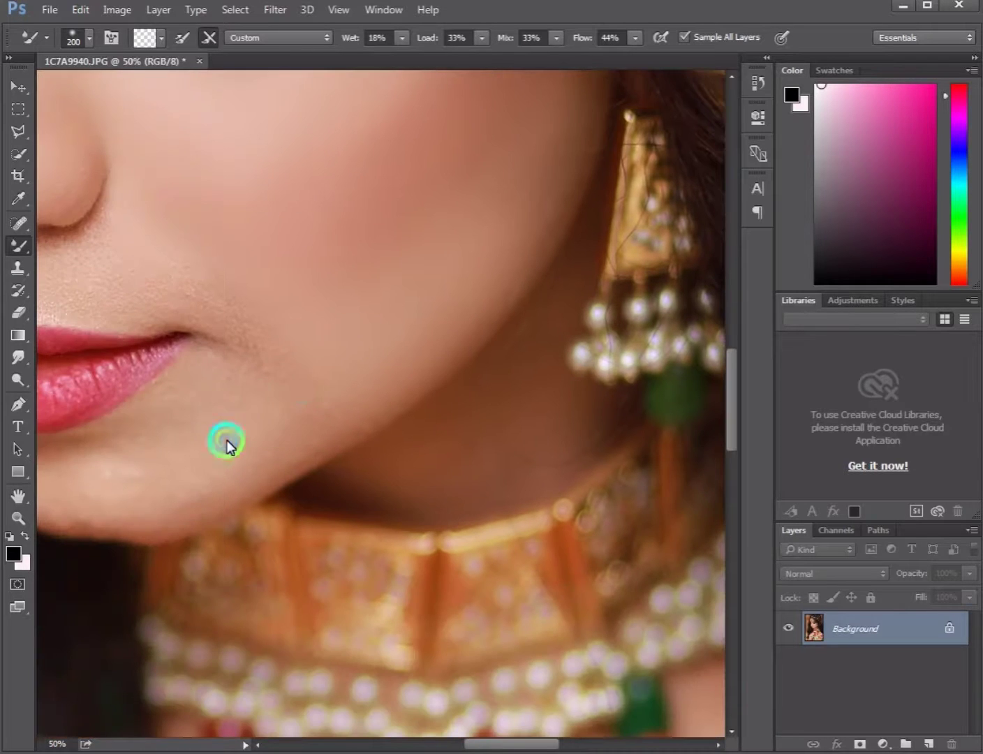
pyautogui.moveTo(227, 442); pyautogui.dragTo(236, 428)
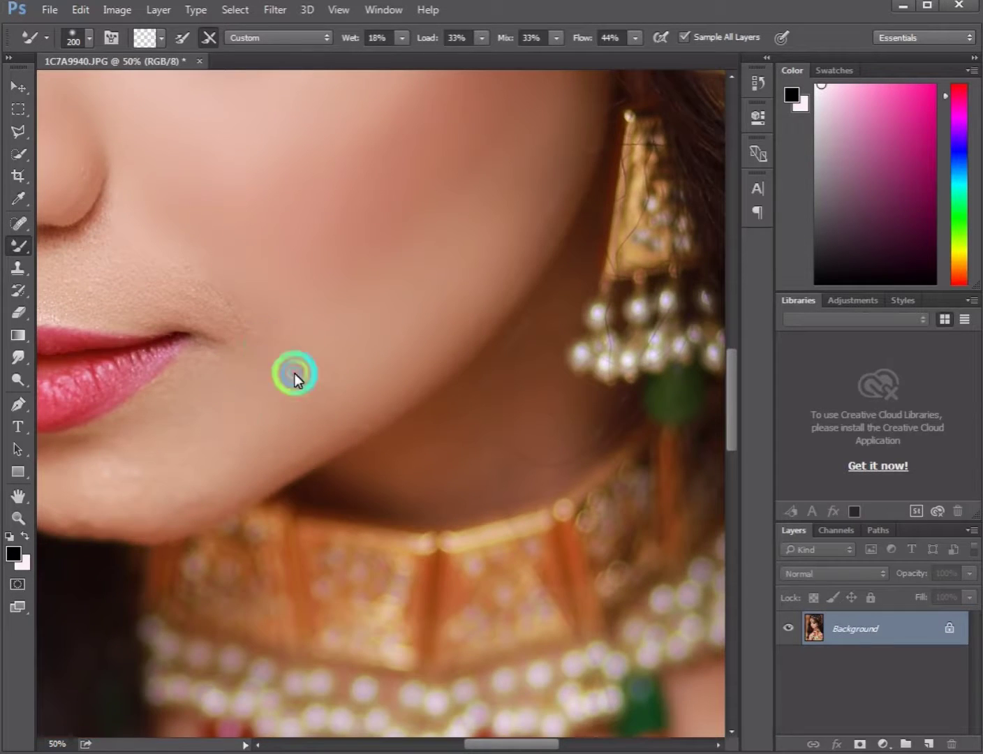
pyautogui.moveTo(294, 372)
pyautogui.mouseDown()
pyautogui.moveTo(252, 442)
pyautogui.moveTo(238, 332)
pyautogui.mouseUp()
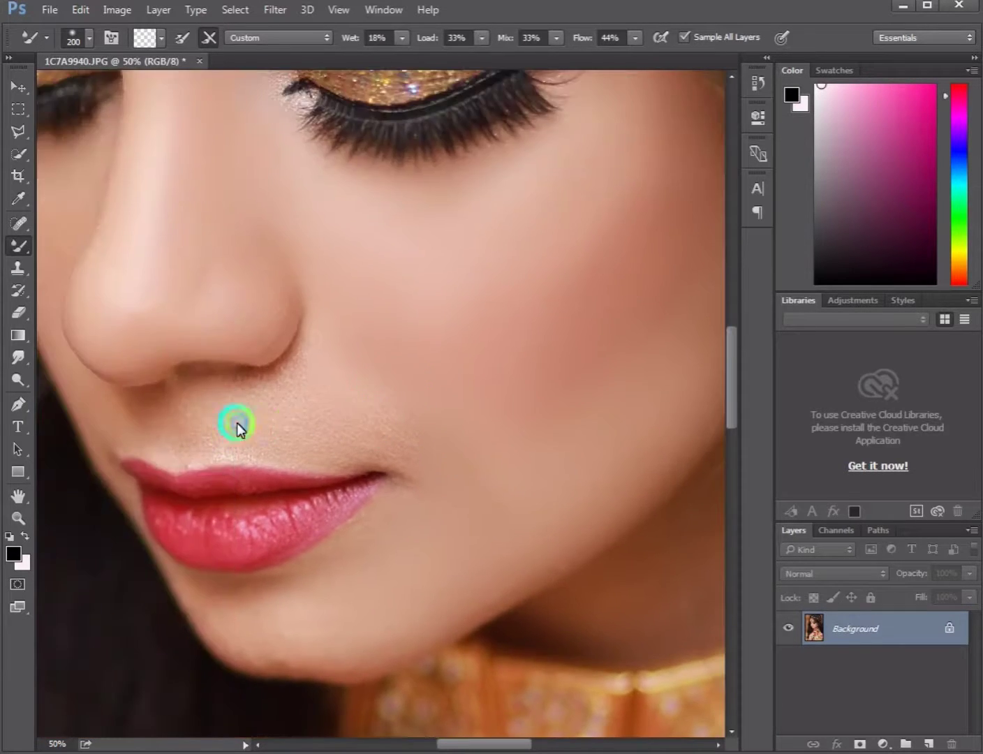
# - Smooth the skin between nose and upper lip with the Mixer Brush at size 150, and the far cheek at size 100
pyautogui.press('[')
pyautogui.press('[')
pyautogui.moveTo(243, 418)
pyautogui.mouseDown()
pyautogui.moveTo(291, 401)
pyautogui.moveTo(300, 301)
pyautogui.moveTo(305, 379)
pyautogui.moveTo(264, 409)
pyautogui.moveTo(381, 450)
pyautogui.moveTo(239, 421)
pyautogui.moveTo(248, 398)
pyautogui.moveTo(178, 423)
pyautogui.mouseUp()
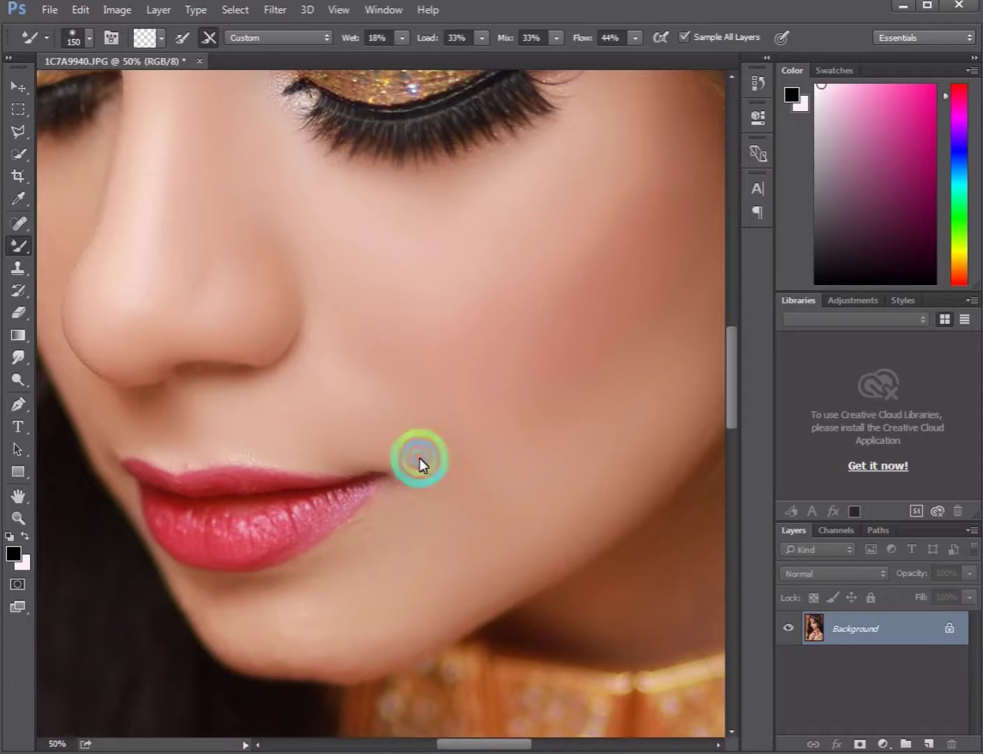
pyautogui.moveTo(184, 396); pyautogui.dragTo(512, 477)
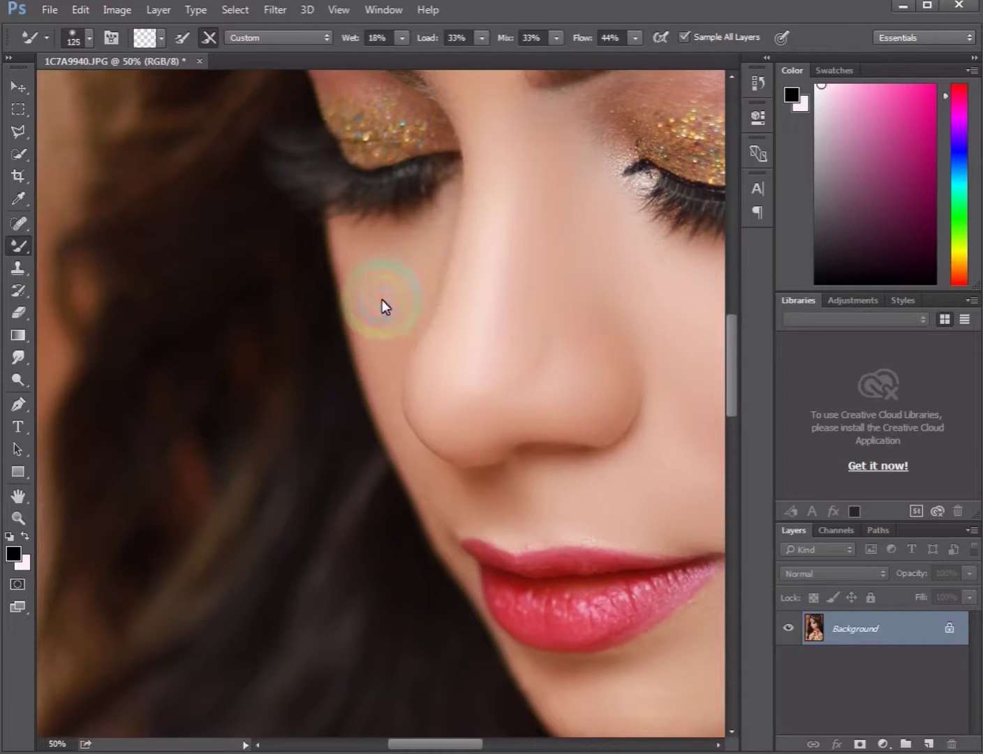
pyautogui.press('[')
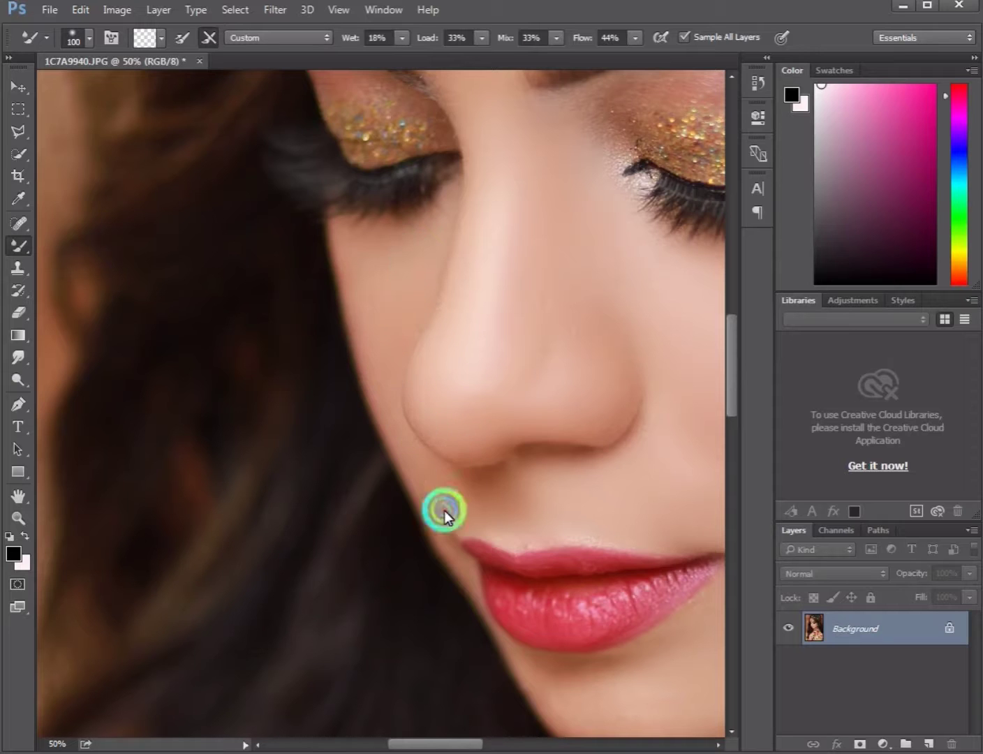
# - Blend the near eyelid between the eyebrow and the glitter eyeshadow with the Mixer Brush at sizes 150 and 125
pyautogui.moveTo(470, 271); pyautogui.dragTo(225, 511)
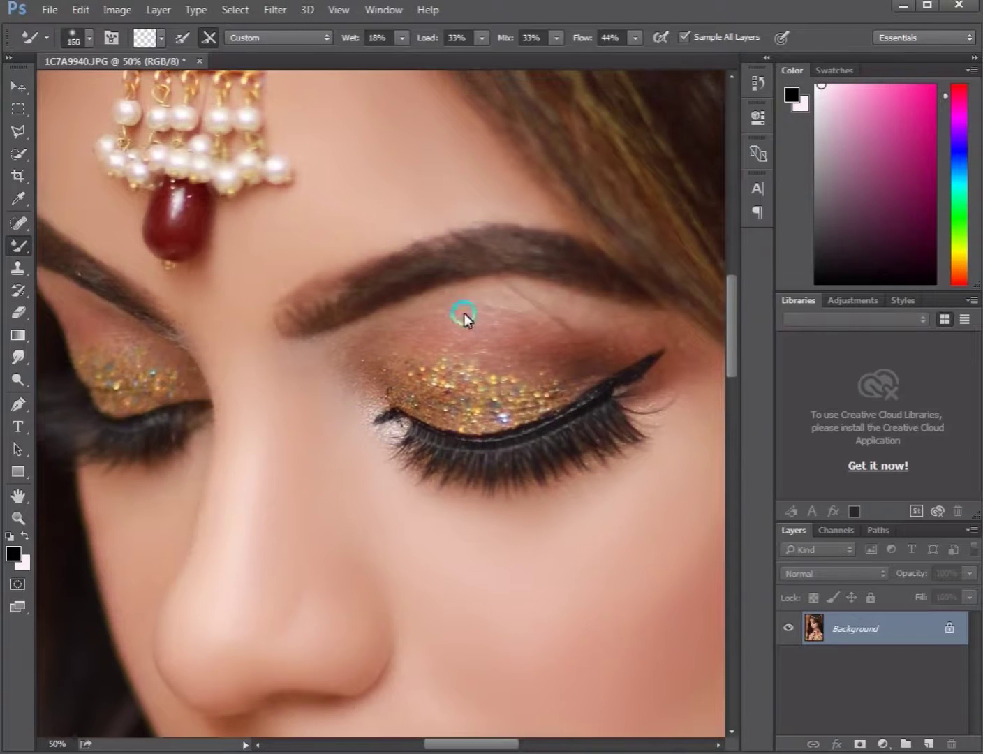
pyautogui.press(']')
pyautogui.press(']')
pyautogui.press(']')
pyautogui.moveTo(551, 322)
pyautogui.mouseDown()
pyautogui.moveTo(501, 303)
pyautogui.moveTo(572, 324)
pyautogui.moveTo(504, 343)
pyautogui.mouseUp()
pyautogui.press('[')
pyautogui.press('[')
pyautogui.moveTo(368, 345); pyautogui.dragTo(388, 338)
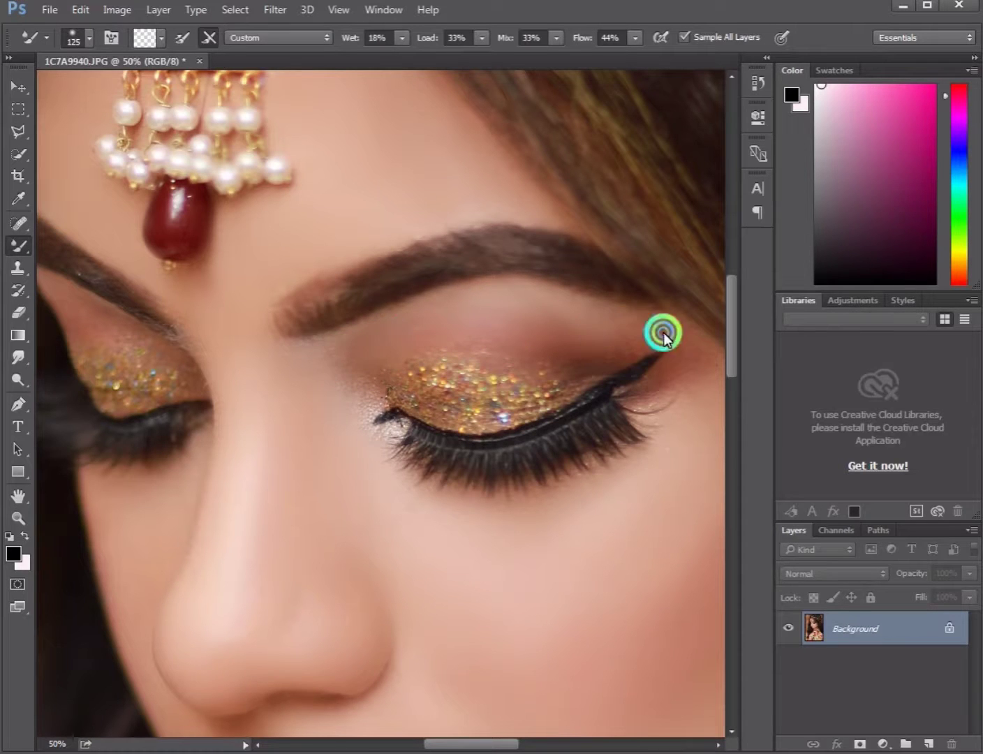
# - Blend the far eyelid above the glitter and the skin beside the near eye's outer corner with the Mixer Brush at size 125
pyautogui.moveTo(321, 383); pyautogui.dragTo(484, 447)
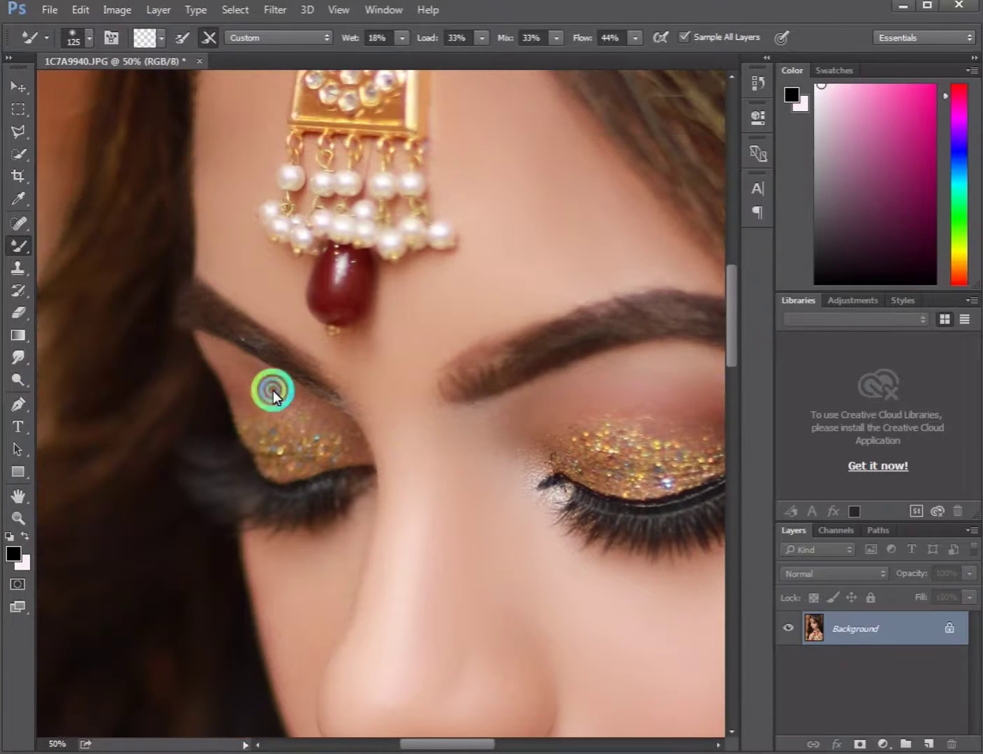
pyautogui.moveTo(722, 412); pyautogui.dragTo(550, 396)
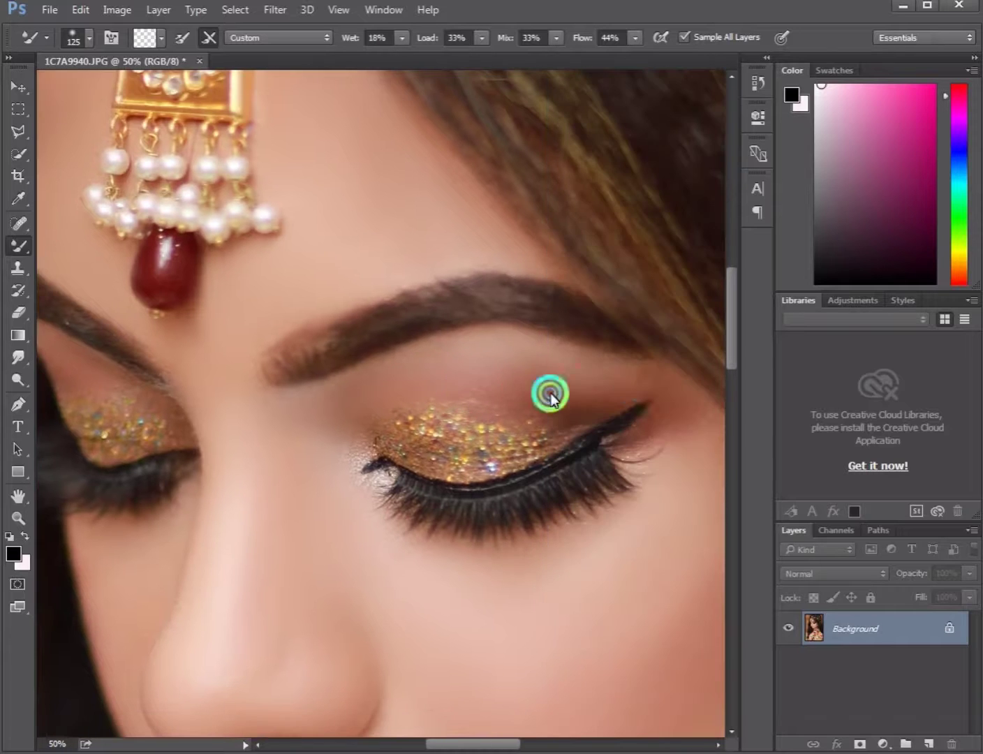
pyautogui.moveTo(681, 477); pyautogui.dragTo(598, 442)
pyautogui.moveTo(665, 437); pyautogui.dragTo(546, 374)
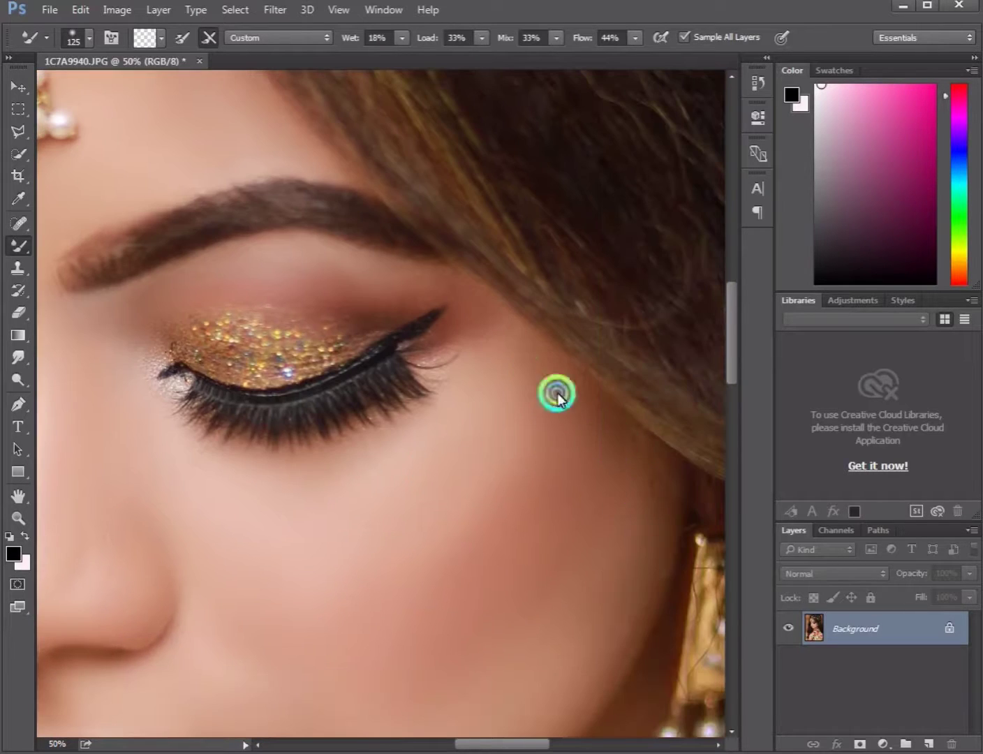
# - Smooth the neck below the jaw with the Mixer Brush at size 200 and larger
pyautogui.scroll(-2, 289, 447)
pyautogui.moveTo(461, 670); pyautogui.dragTo(424, 499)
pyautogui.press(']')
pyautogui.press(']')
pyautogui.press(']')
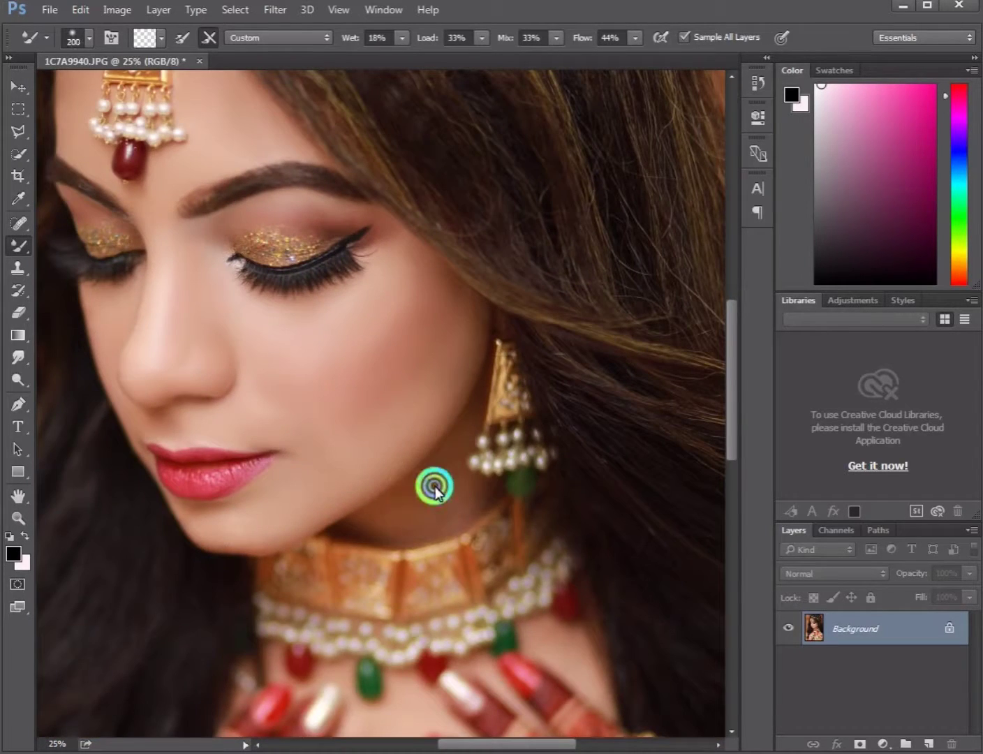
pyautogui.press(']')
pyautogui.press(']')
pyautogui.press(']')
pyautogui.press(']')
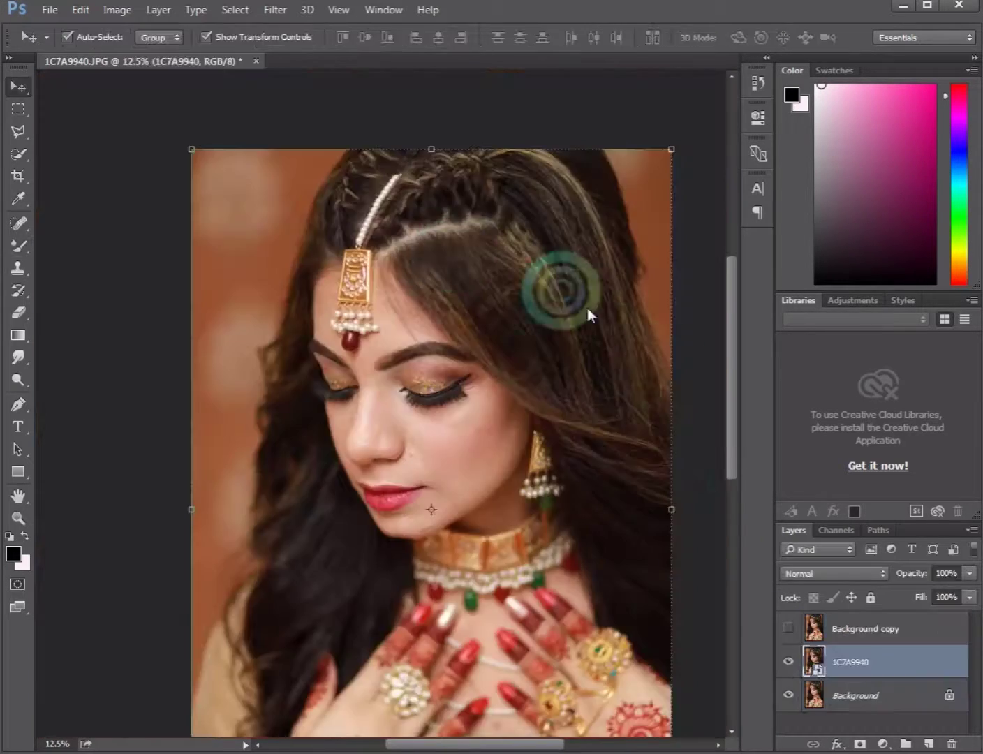
# - Toggle the visibility of the Background copy layer to compare the face before and after retouching, leaving the layer shown
pyautogui.click(789, 629)
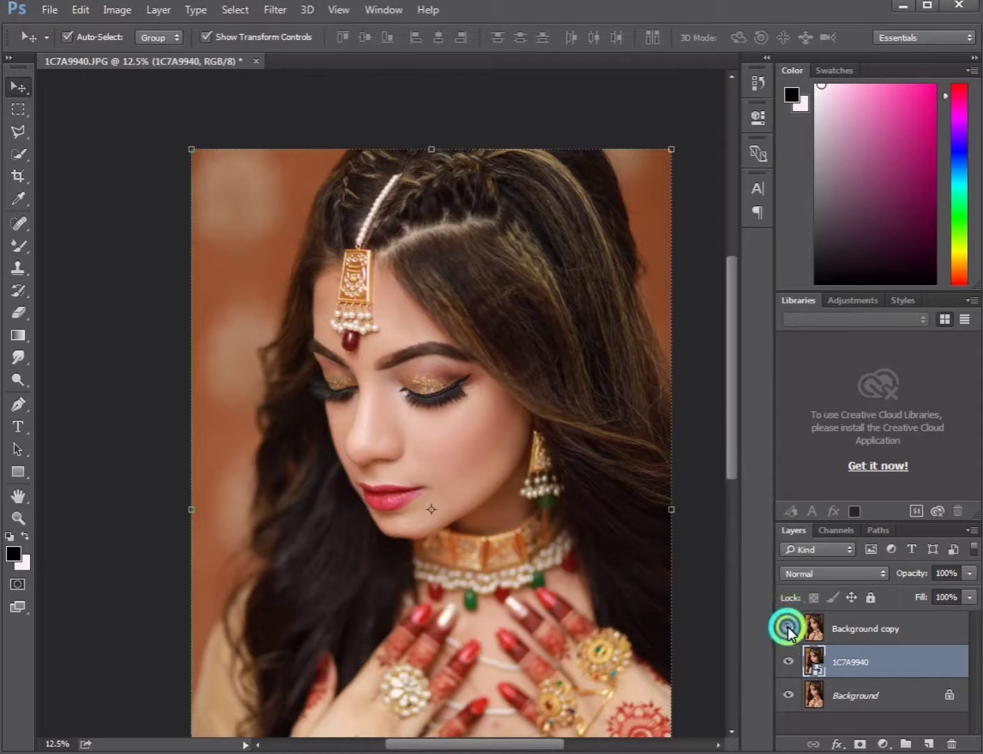
pyautogui.click(787, 628)
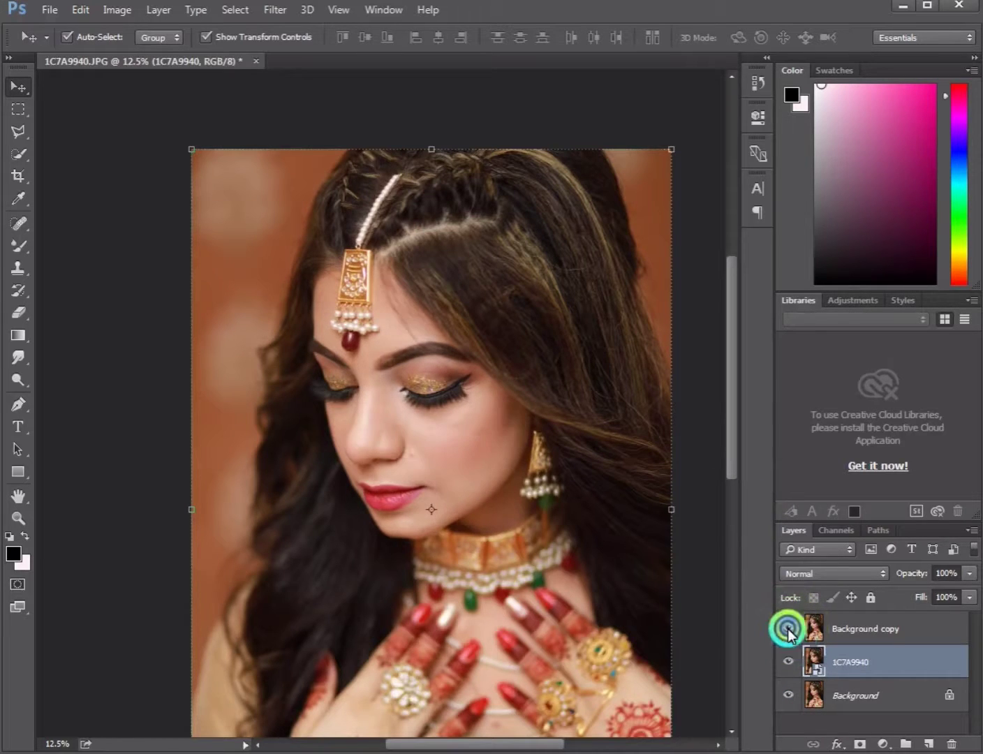
pyautogui.click(19, 108)
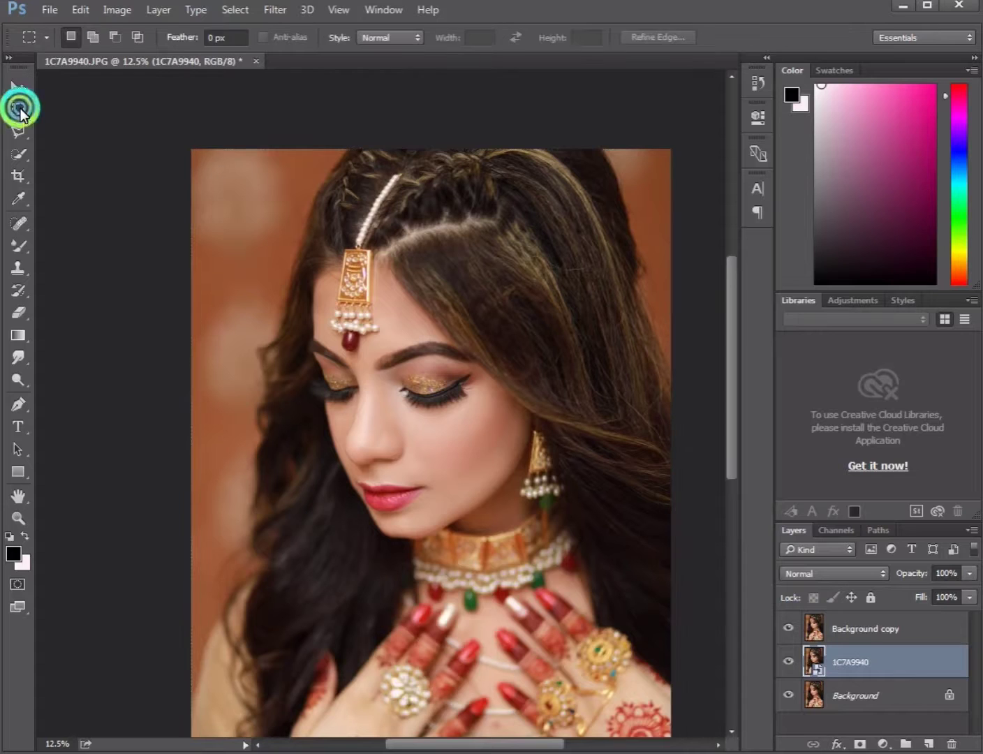
pyautogui.click(787, 645)
pyautogui.click(787, 628)
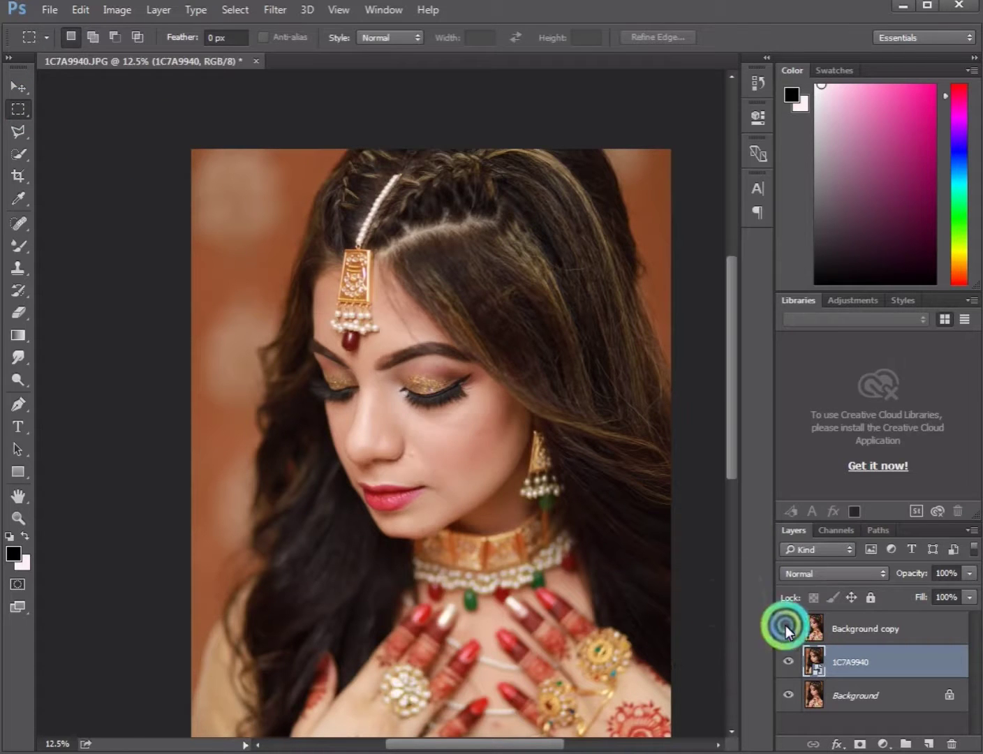
pyautogui.click(788, 628)
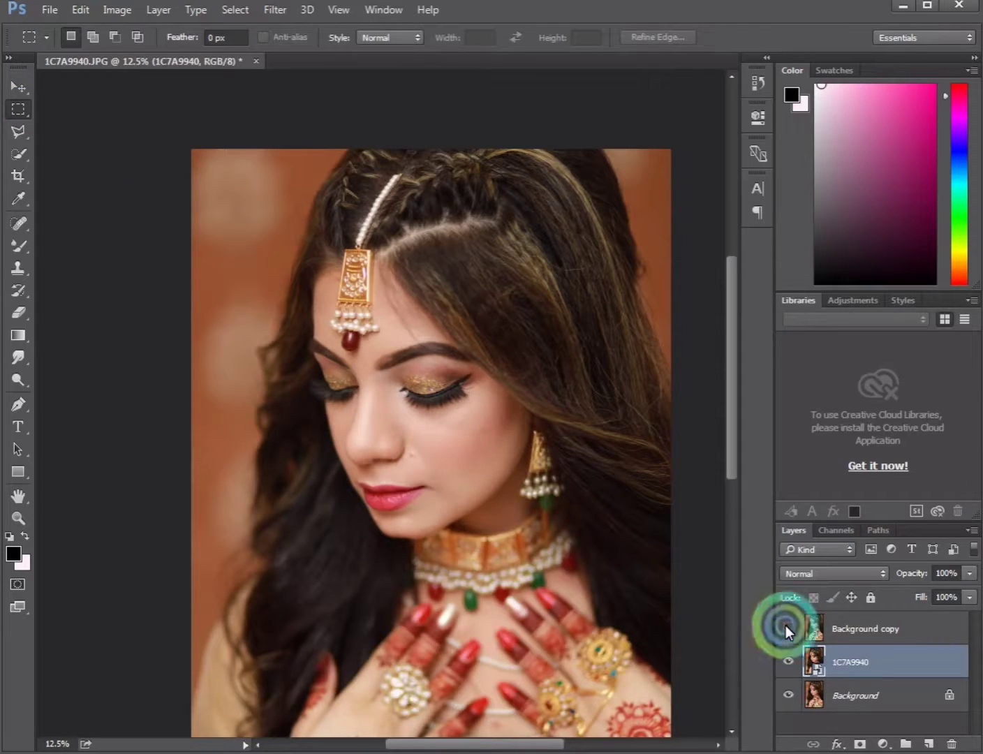
pyautogui.click(787, 628)
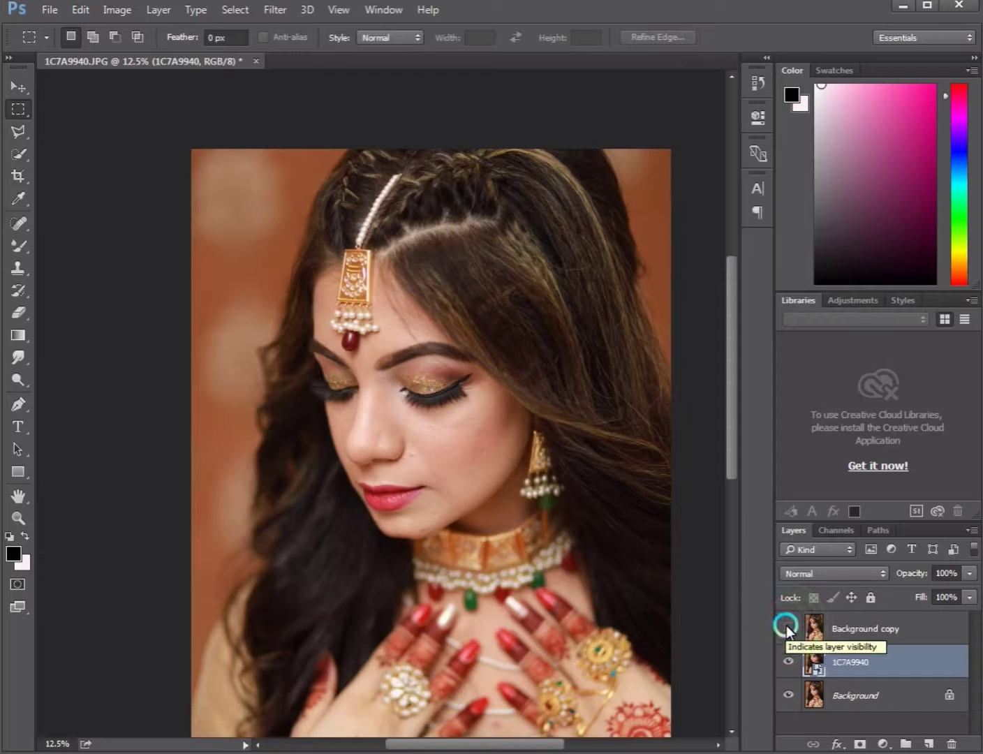
pyautogui.click(788, 628)
# - Refine the near cheek, jaw and chin on the Background copy layer with the Mixer Brush, reducing its size to 250
pyautogui.click(461, 377)
pyautogui.scroll(2, 463, 425)
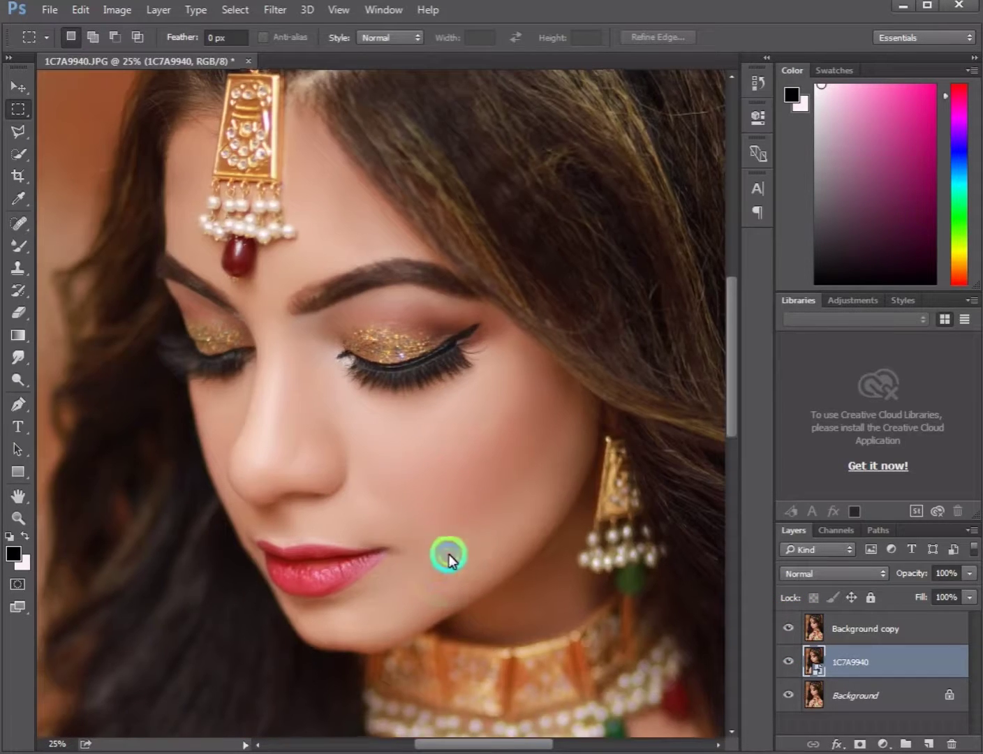
pyautogui.moveTo(448, 554); pyautogui.dragTo(433, 389)
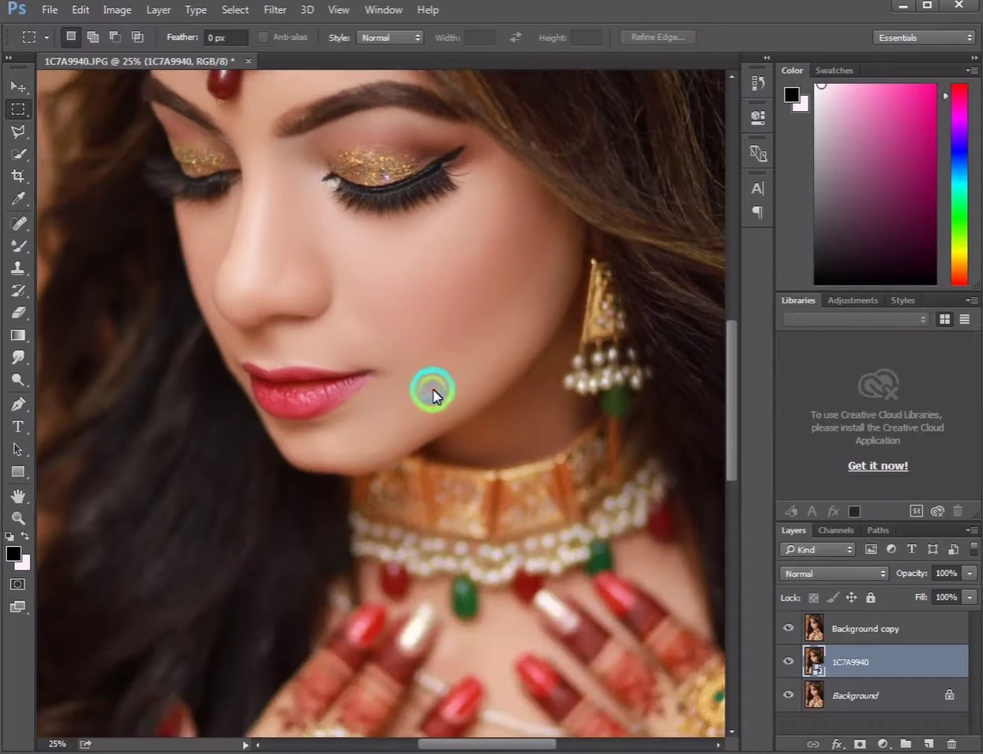
pyautogui.click(19, 246)
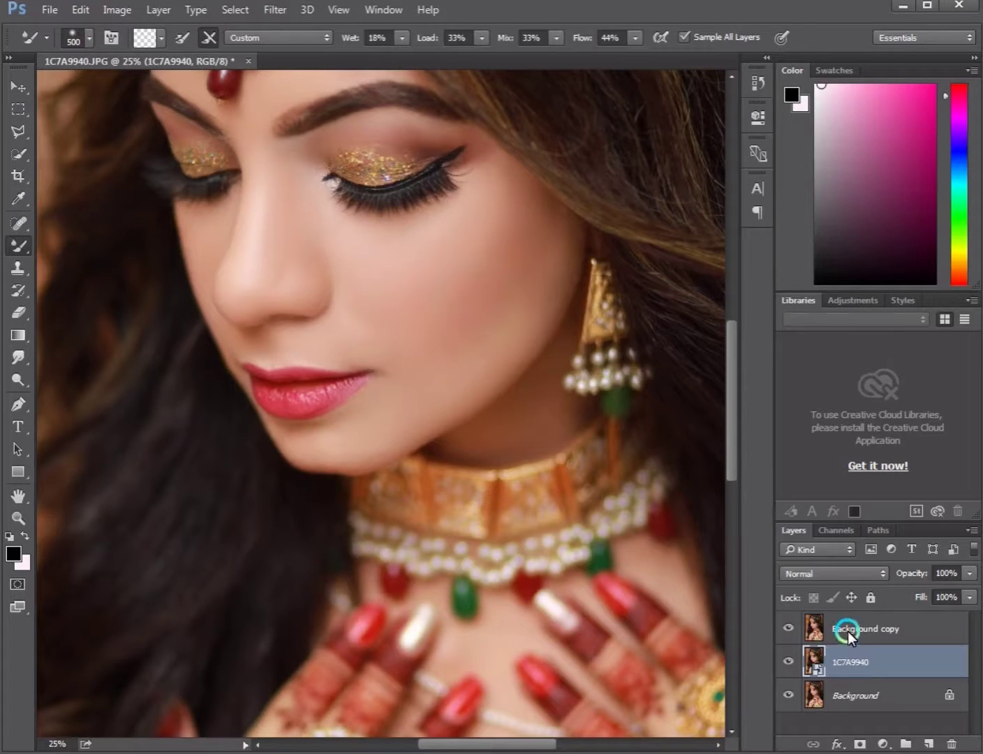
pyautogui.doubleClick(866, 628)
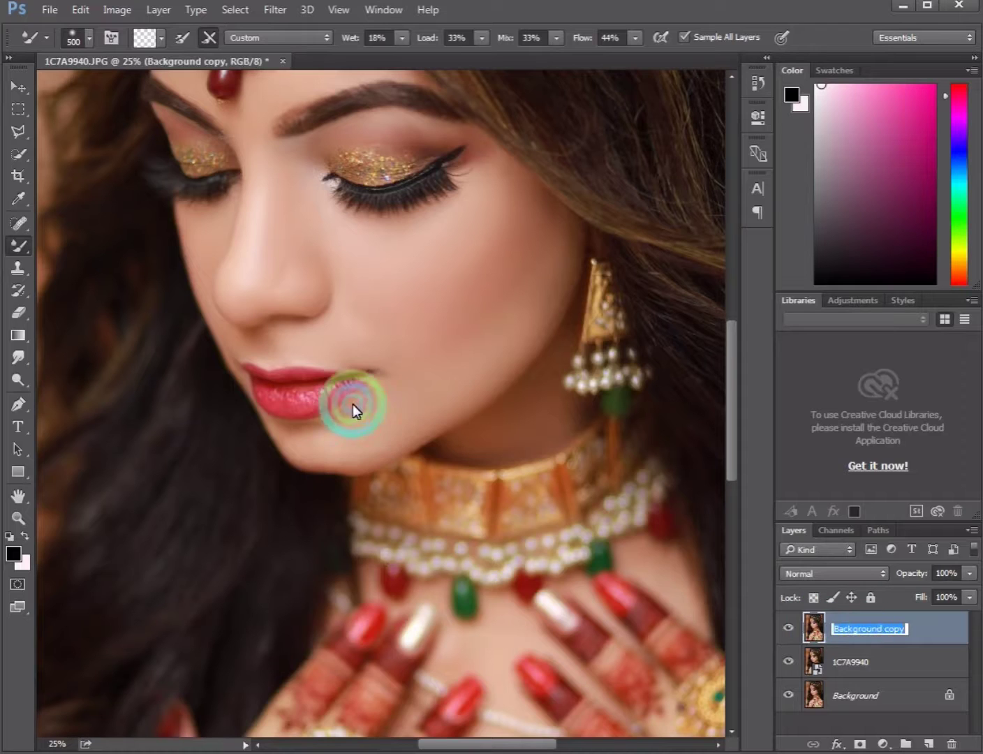
pyautogui.click(779, 403)
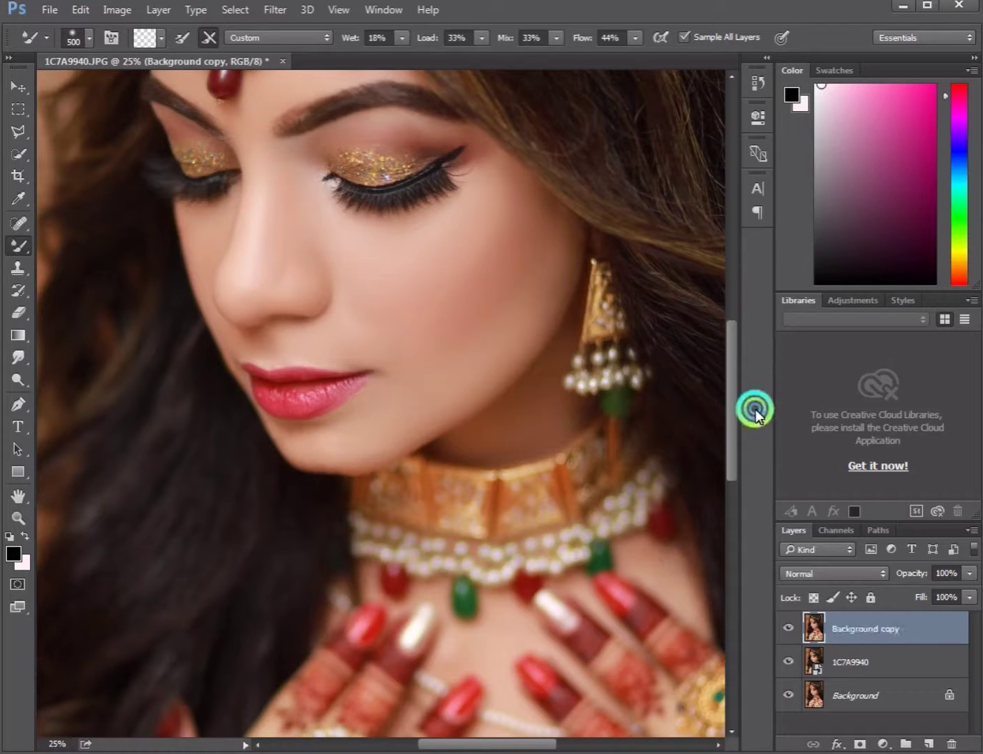
pyautogui.click(383, 259)
pyautogui.moveTo(478, 252)
pyautogui.mouseDown()
pyautogui.moveTo(454, 281)
pyautogui.moveTo(467, 293)
pyautogui.moveTo(461, 326)
pyautogui.moveTo(475, 327)
pyautogui.mouseUp()
pyautogui.click(505, 416)
pyautogui.moveTo(388, 351); pyautogui.dragTo(380, 331)
pyautogui.moveTo(397, 282)
pyautogui.mouseDown()
pyautogui.moveTo(389, 287)
pyautogui.moveTo(355, 248)
pyautogui.mouseUp()
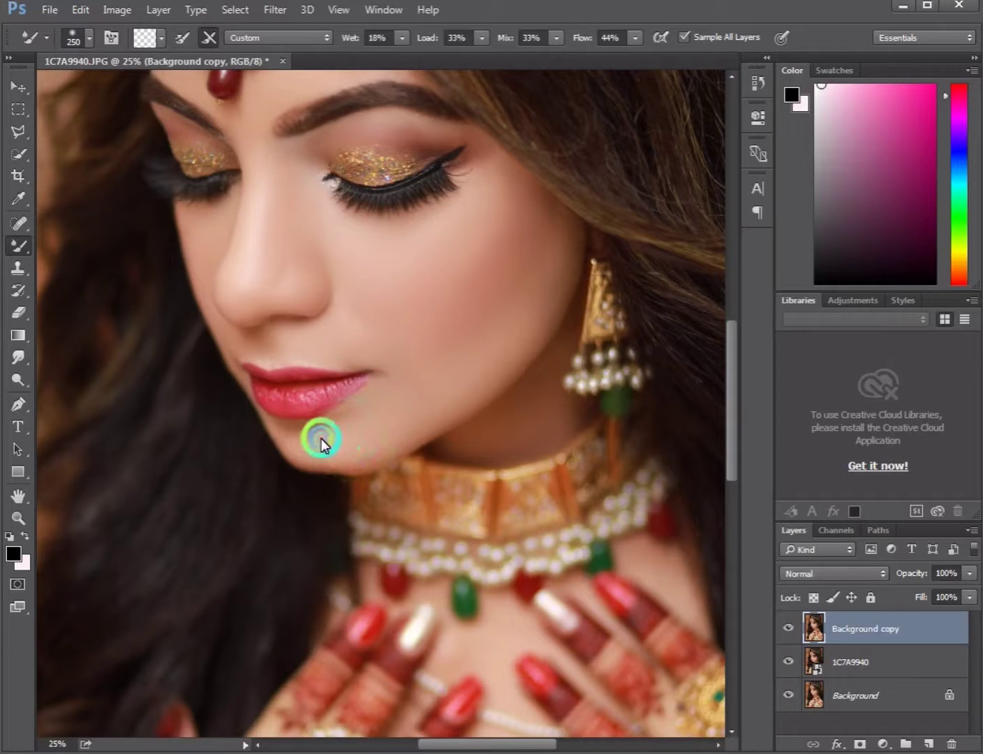
# - Open the portrait in the Camera Raw filter and set Highlights to -18, Shadows to -37 and Whites to +16
pyautogui.scroll(-1, 422, 429)
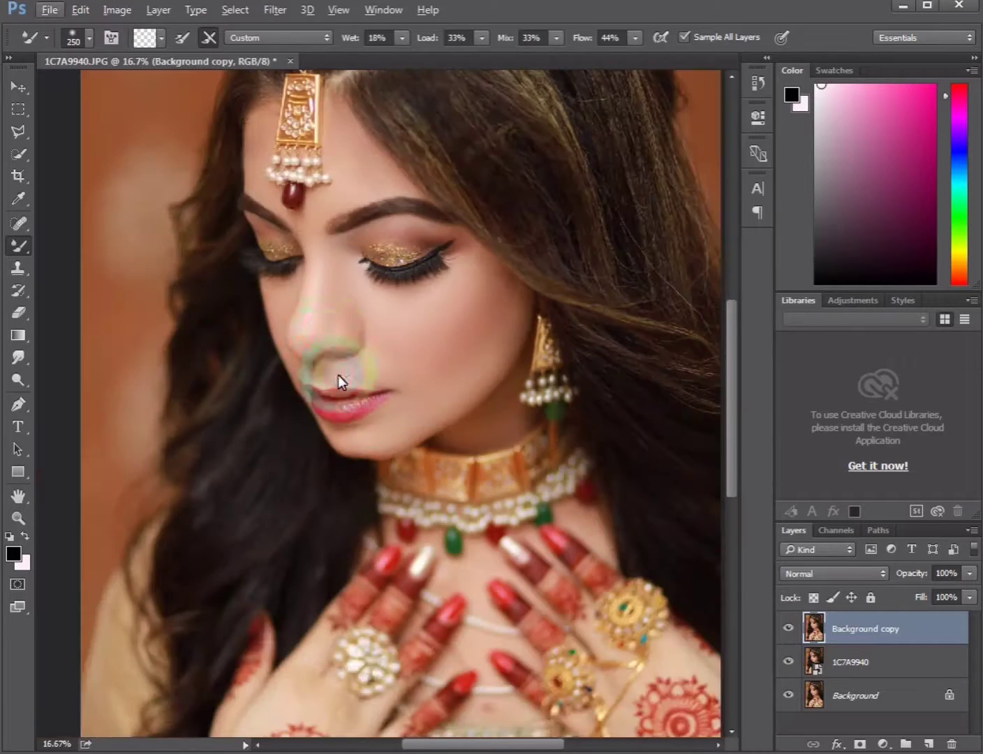
pyautogui.scroll(-1, 338, 375)
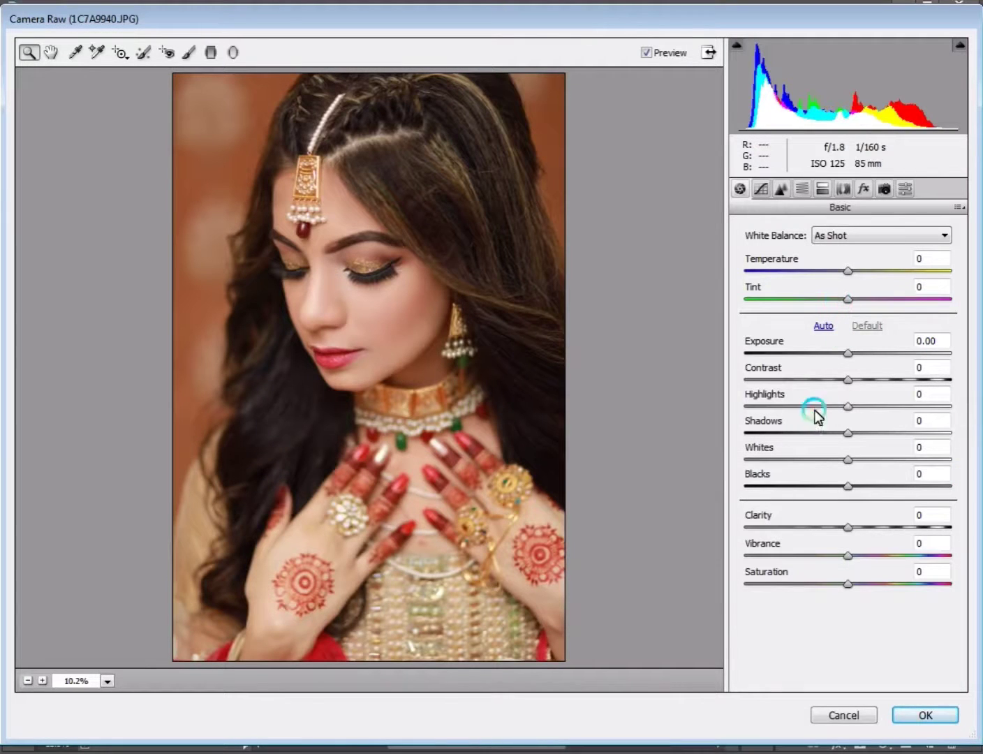
pyautogui.moveTo(848, 407); pyautogui.dragTo(864, 460)
pyautogui.click(852, 434)
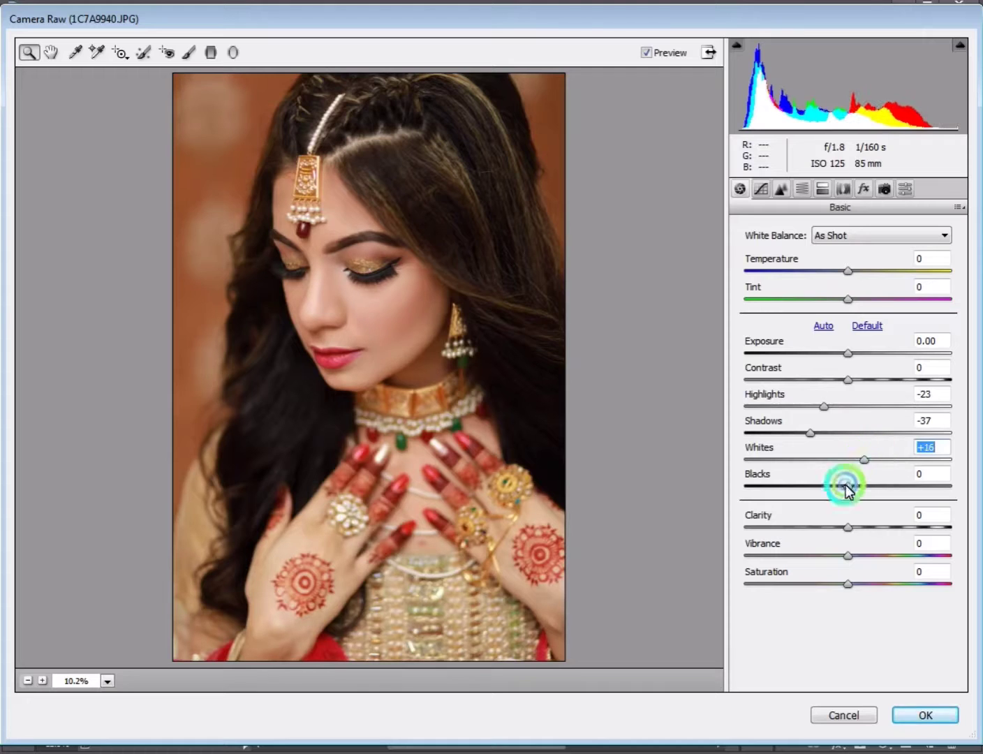
pyautogui.moveTo(824, 406); pyautogui.dragTo(830, 406)
# - Set the HSL saturation of Oranges to -22 and of Reds to +42 in Camera Raw
pyautogui.click(802, 188)
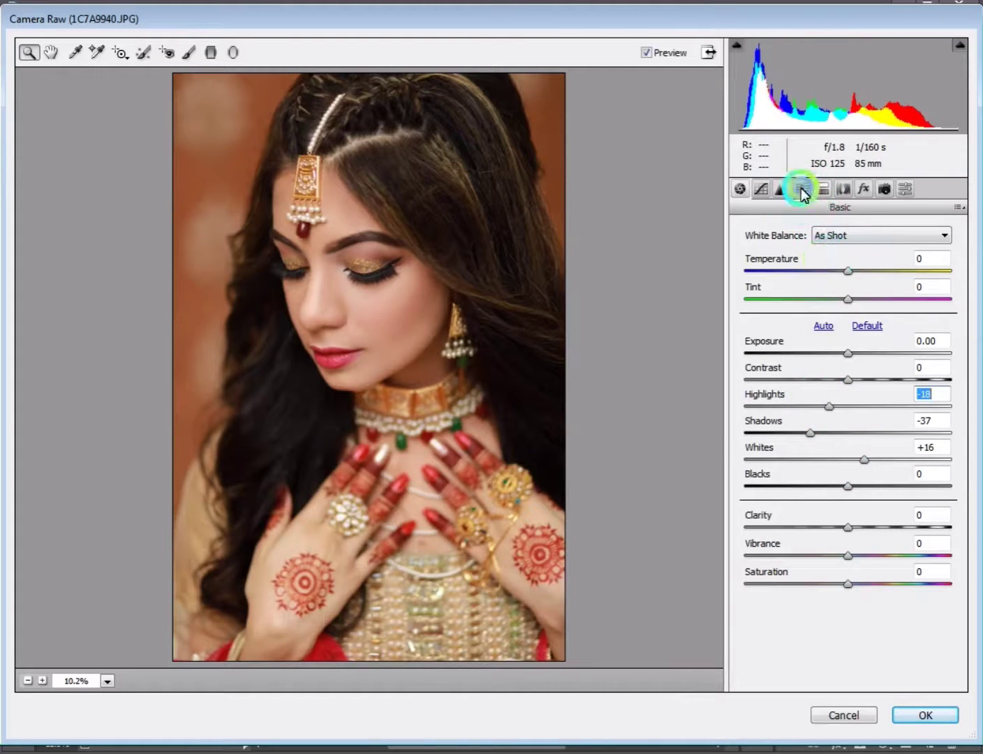
pyautogui.click(792, 255)
pyautogui.click(849, 338)
pyautogui.moveTo(850, 333); pyautogui.dragTo(891, 313)
pyautogui.click(847, 309)
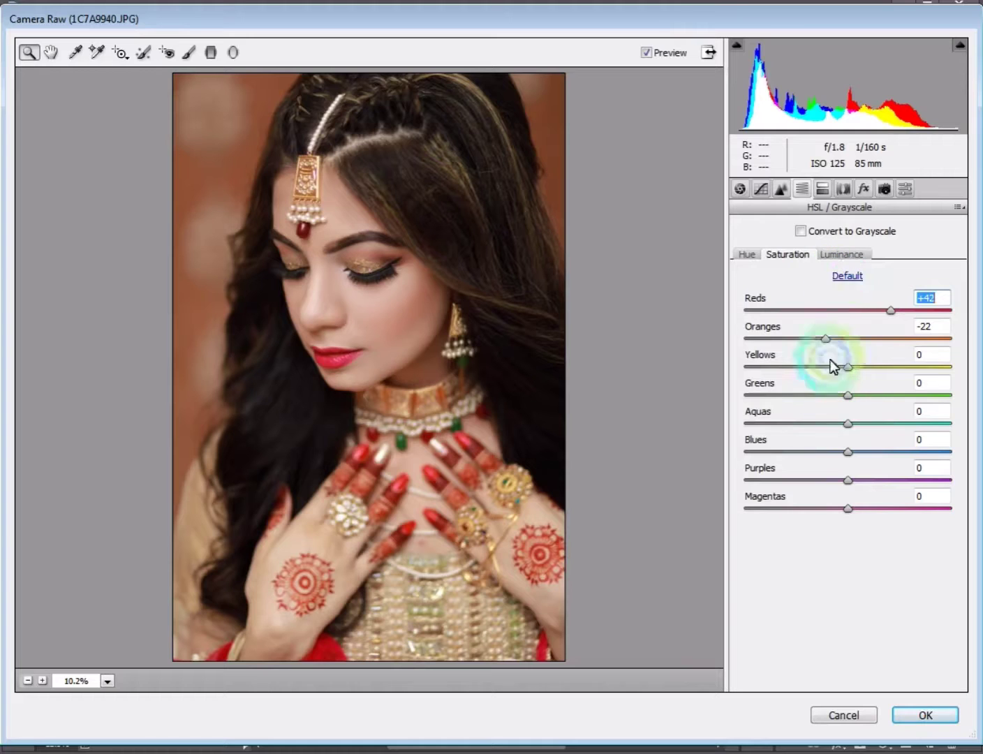
# - Set the HSL luminance of Oranges to +10 and of Reds to -30
pyautogui.moveTo(824, 338); pyautogui.dragTo(858, 338)
pyautogui.click(844, 254)
pyautogui.moveTo(847, 309); pyautogui.dragTo(816, 309)
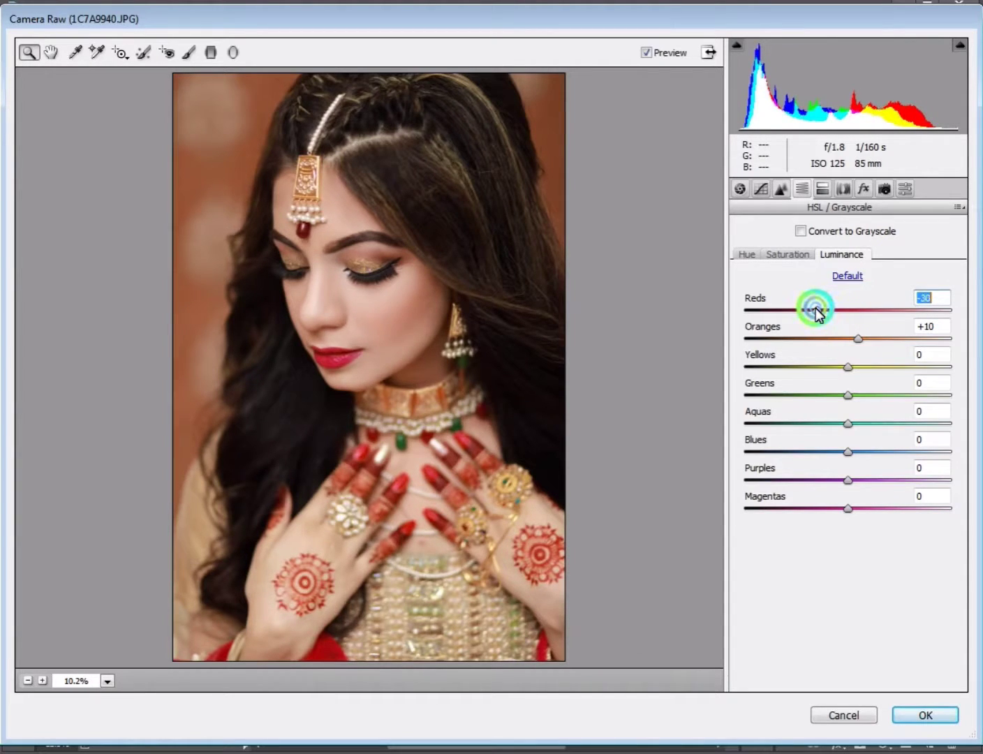
# - Set the HSL saturation of Yellows to +53, Greens to +8, Aquas to +8 and Blues to -31
pyautogui.click(789, 255)
pyautogui.click(843, 421)
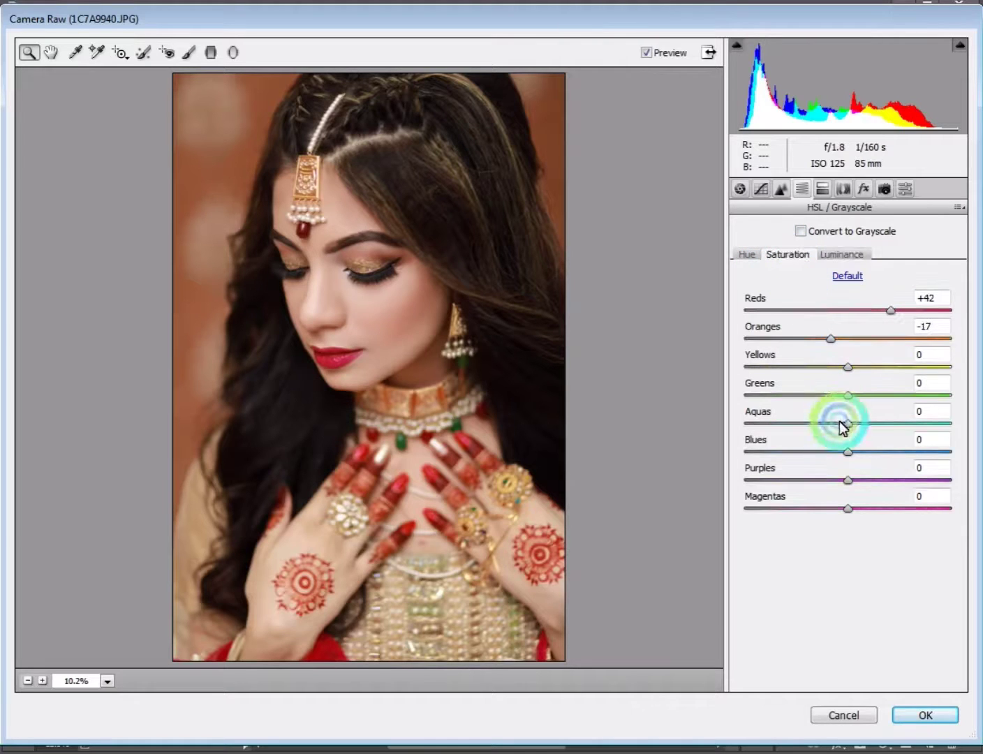
pyautogui.click(847, 396)
pyautogui.moveTo(848, 365); pyautogui.dragTo(902, 369)
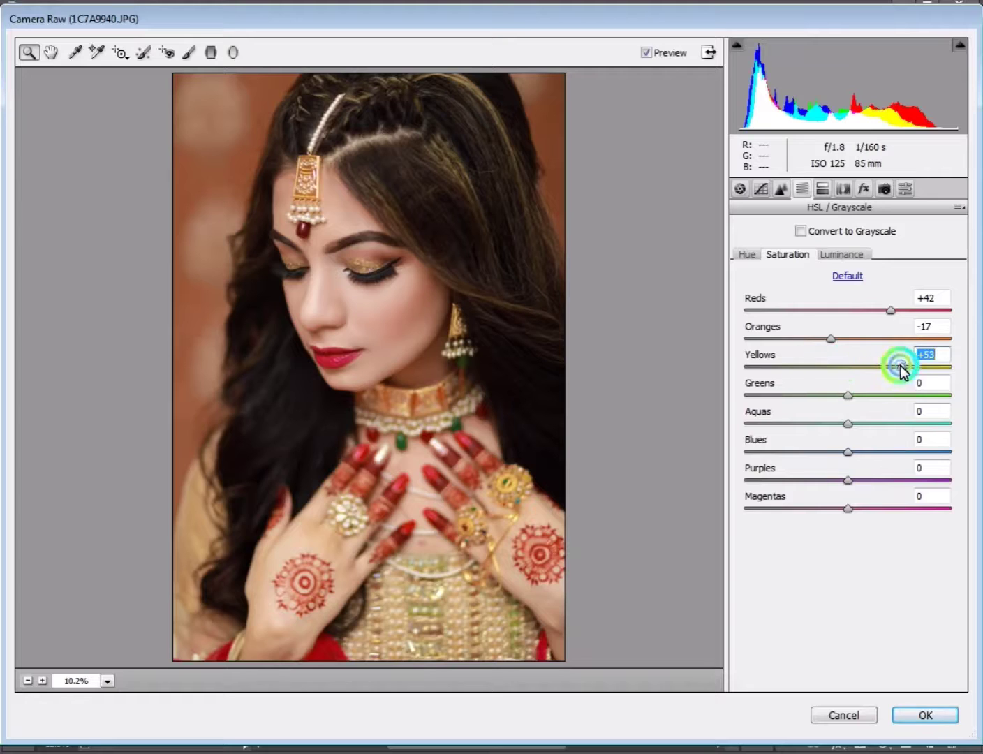
pyautogui.moveTo(850, 395); pyautogui.dragTo(828, 456)
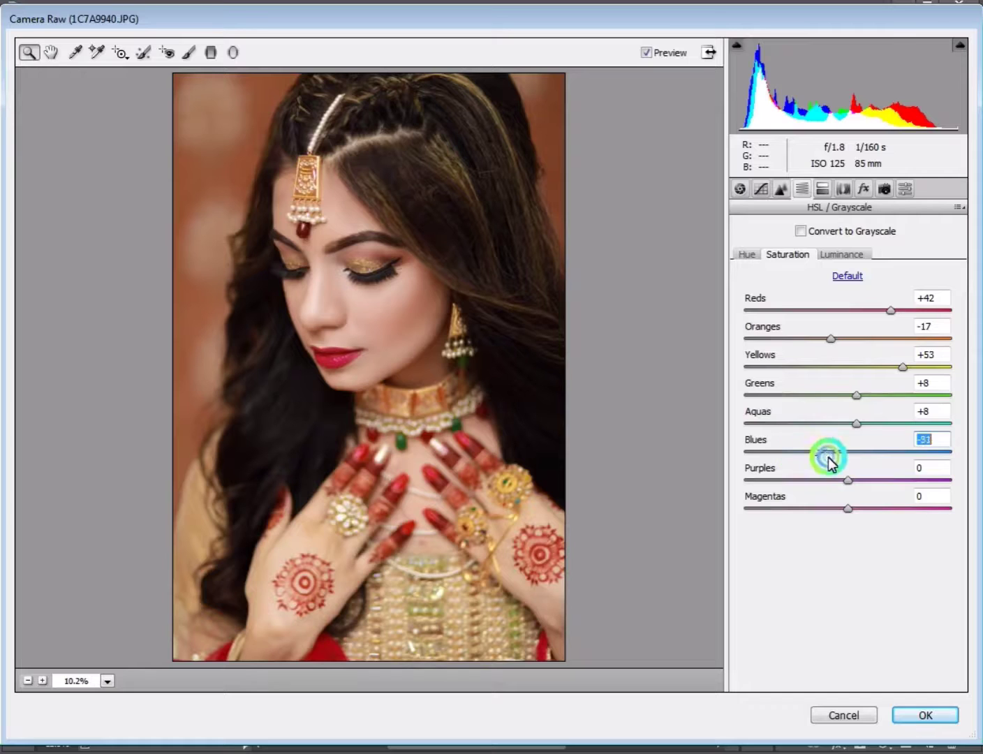
# - Set the HSL hue of Yellows to -55, Greens to +12, Aquas to -3, Blues to -8, Purples to +41 and Reds to +10
pyautogui.click(750, 257)
pyautogui.moveTo(853, 367); pyautogui.dragTo(840, 452)
pyautogui.moveTo(848, 480); pyautogui.dragTo(890, 480)
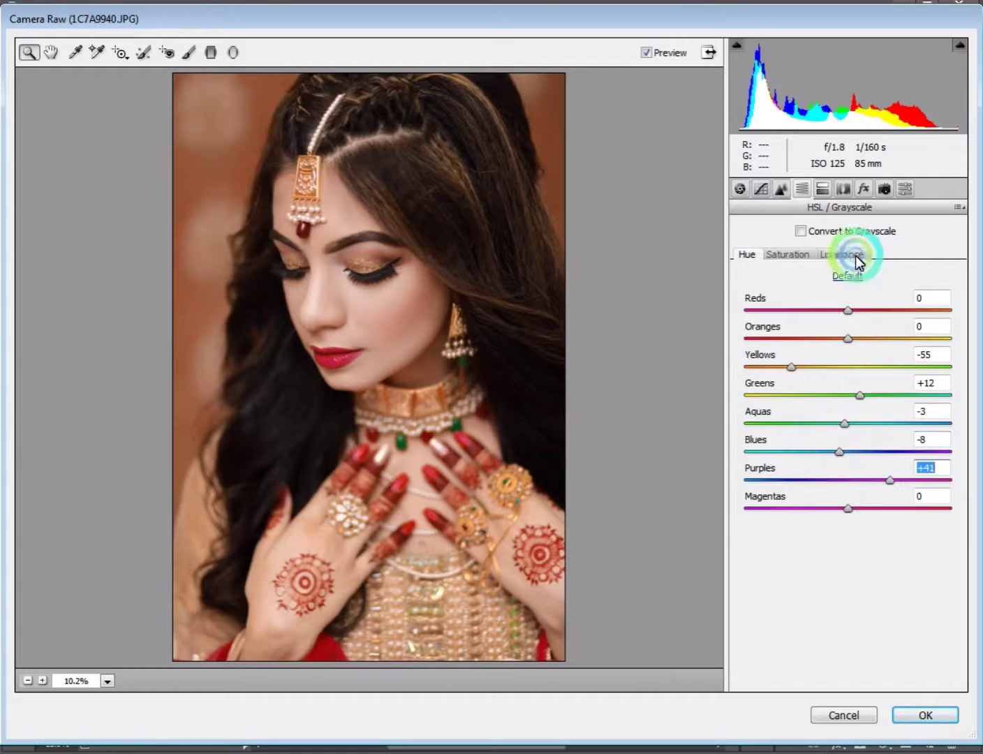
pyautogui.moveTo(848, 308); pyautogui.dragTo(866, 325)
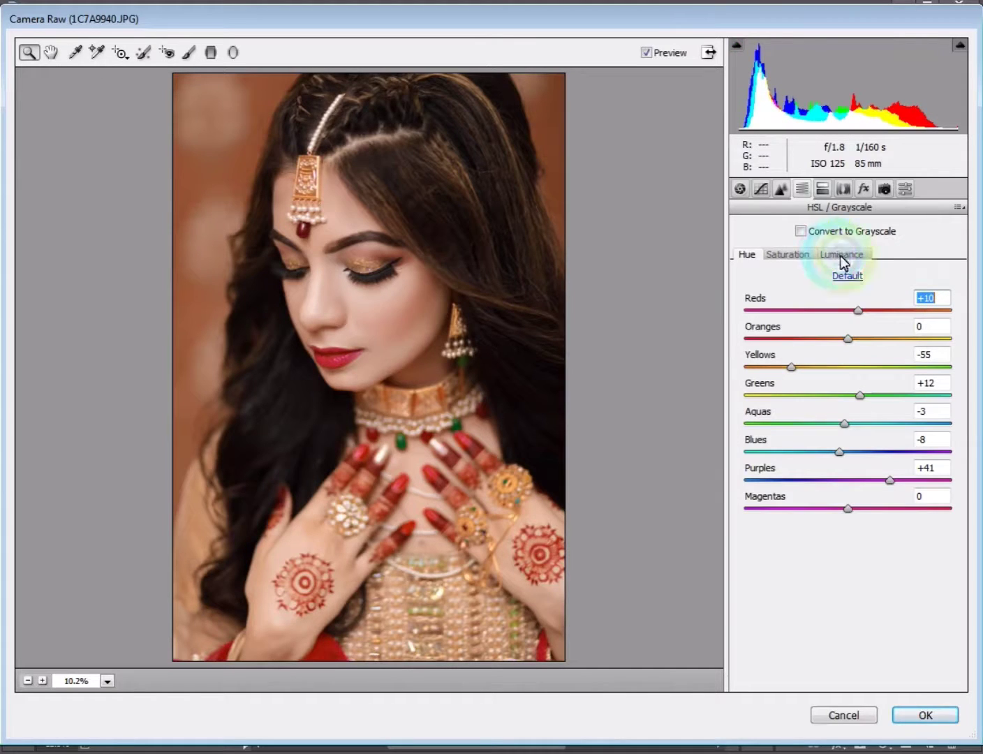
# - Cool the portrait's white balance by setting Temperature to -5, keeping Tint at 0
pyautogui.click(741, 188)
pyautogui.moveTo(850, 272)
pyautogui.mouseDown()
pyautogui.moveTo(865, 270)
pyautogui.moveTo(826, 272)
pyautogui.moveTo(872, 272)
pyautogui.moveTo(851, 273)
pyautogui.moveTo(831, 297)
pyautogui.moveTo(877, 300)
pyautogui.moveTo(833, 271)
pyautogui.moveTo(845, 272)
pyautogui.mouseUp()
pyautogui.doubleClick(868, 300)
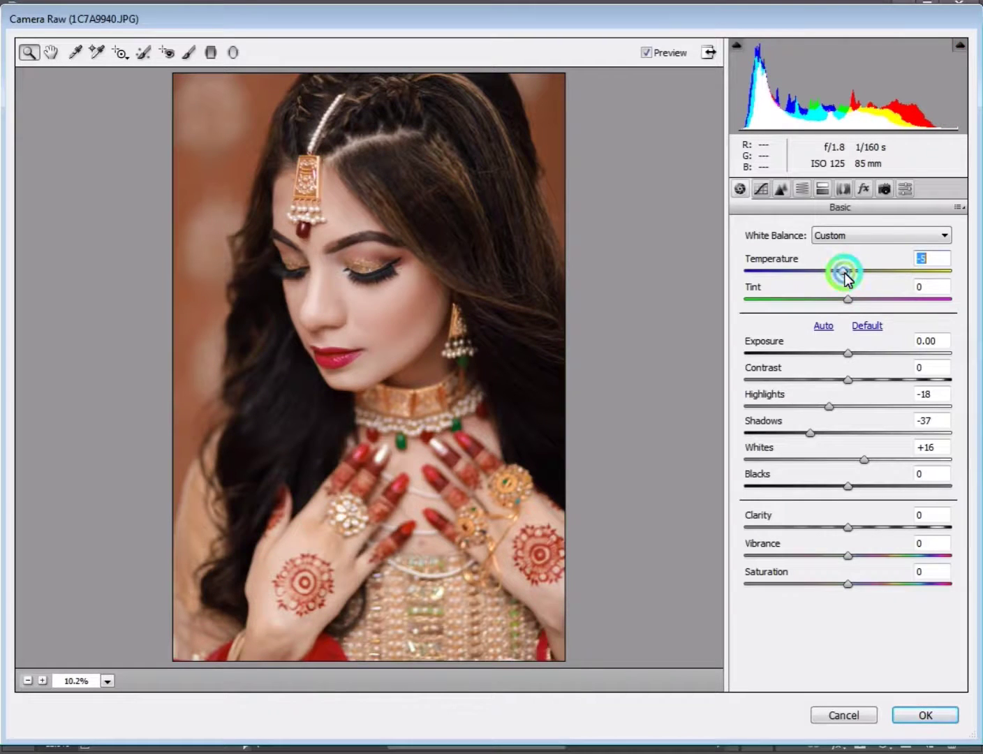
# - Add a Highlight Priority post-crop vignette with an Amount of -27 and apply the Camera Raw adjustments
pyautogui.click(865, 189)
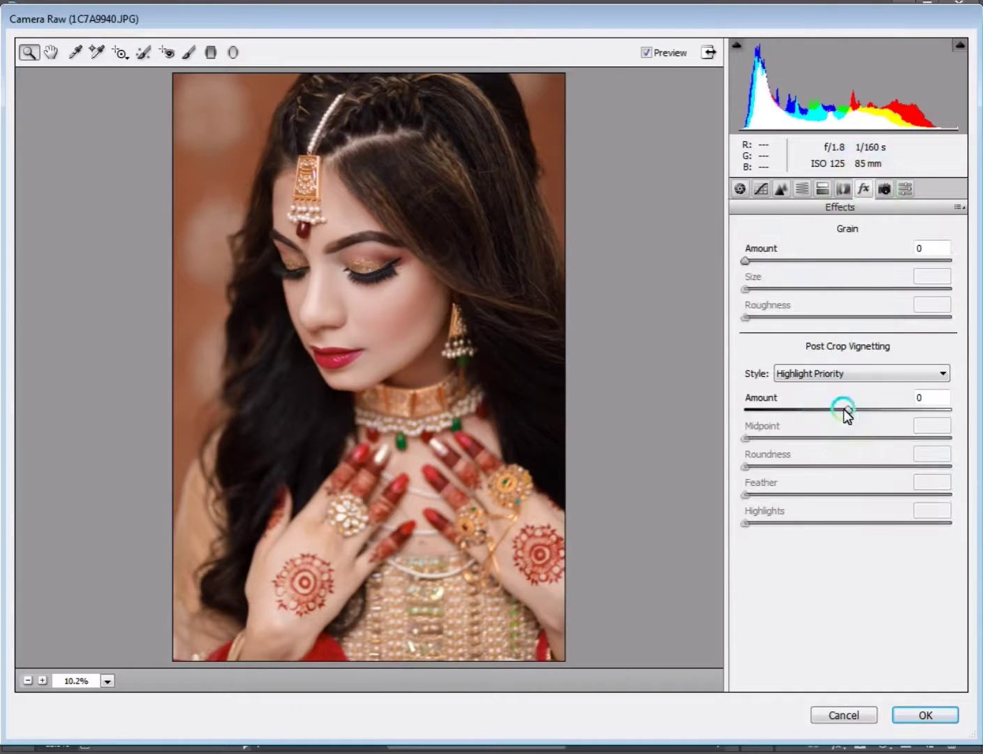
pyautogui.moveTo(844, 409); pyautogui.dragTo(818, 408)
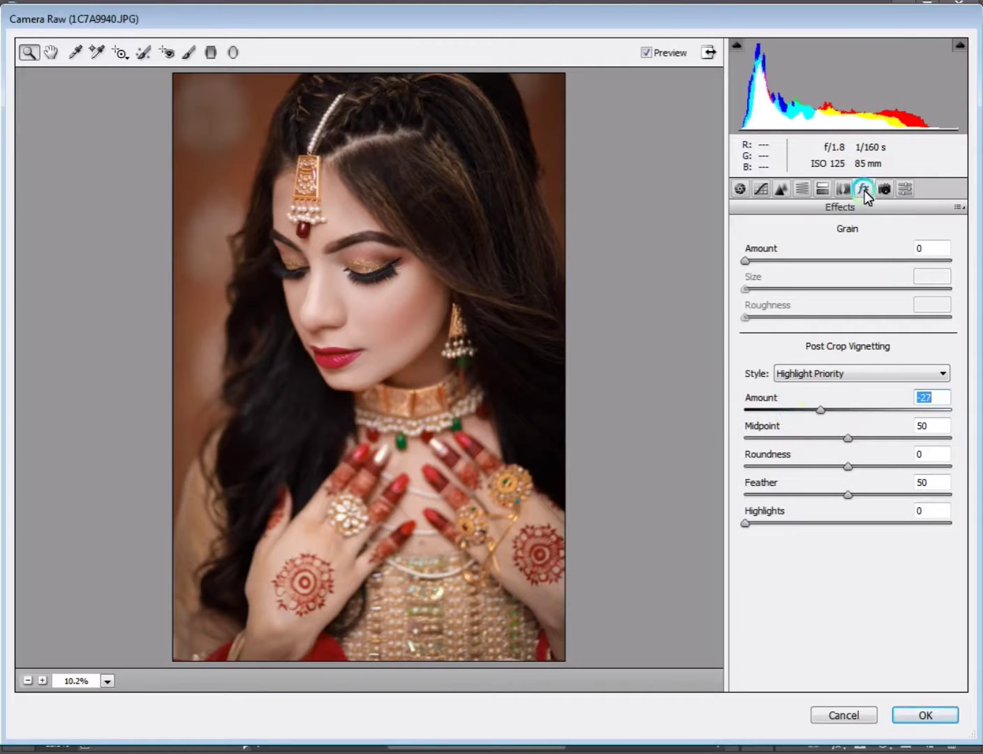
pyautogui.click(933, 713)
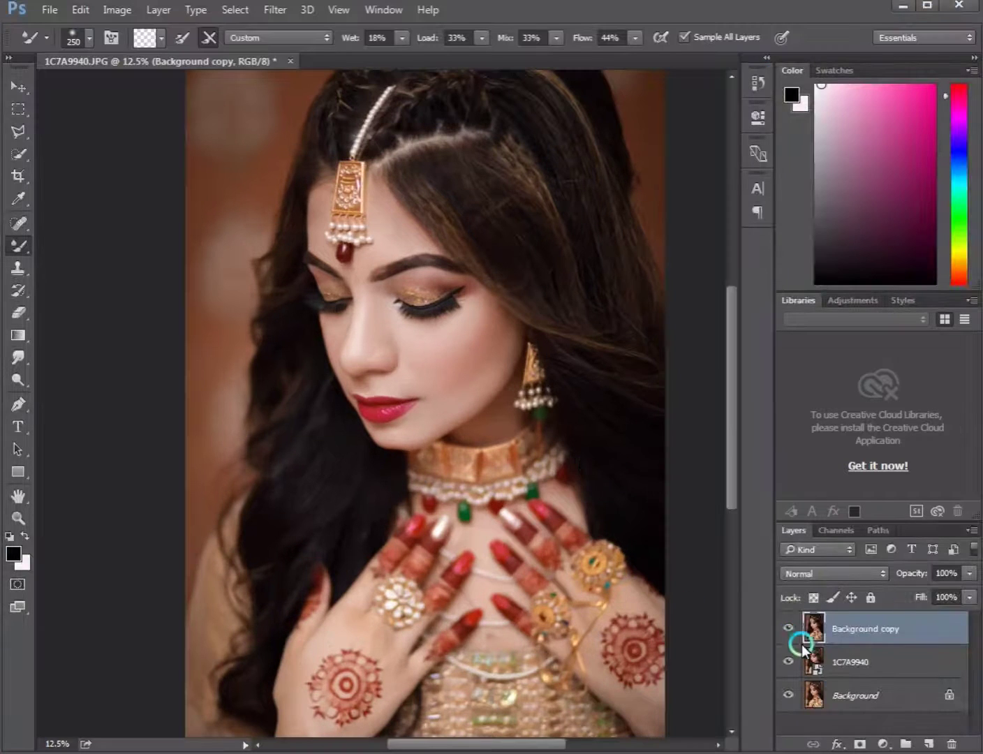
# - Compare the portrait before and after retouching by toggling the visibility of the Background copy layer
pyautogui.click(790, 630)
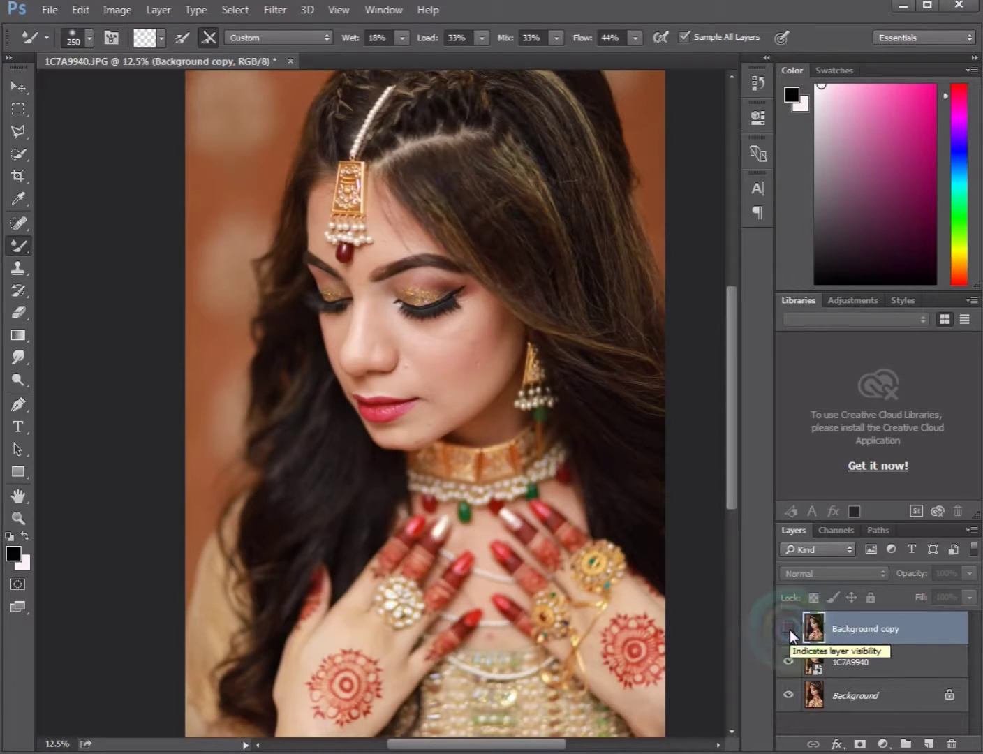
pyautogui.click(789, 629)
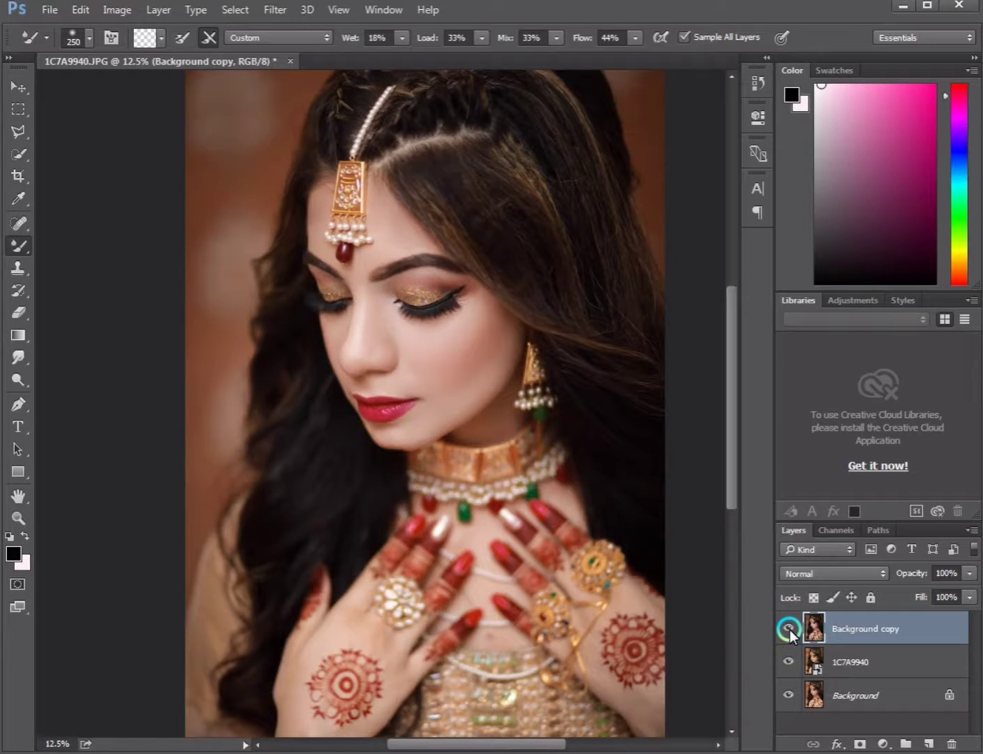
pyautogui.click(790, 627)
pyautogui.click(790, 627)
pyautogui.click(787, 627)
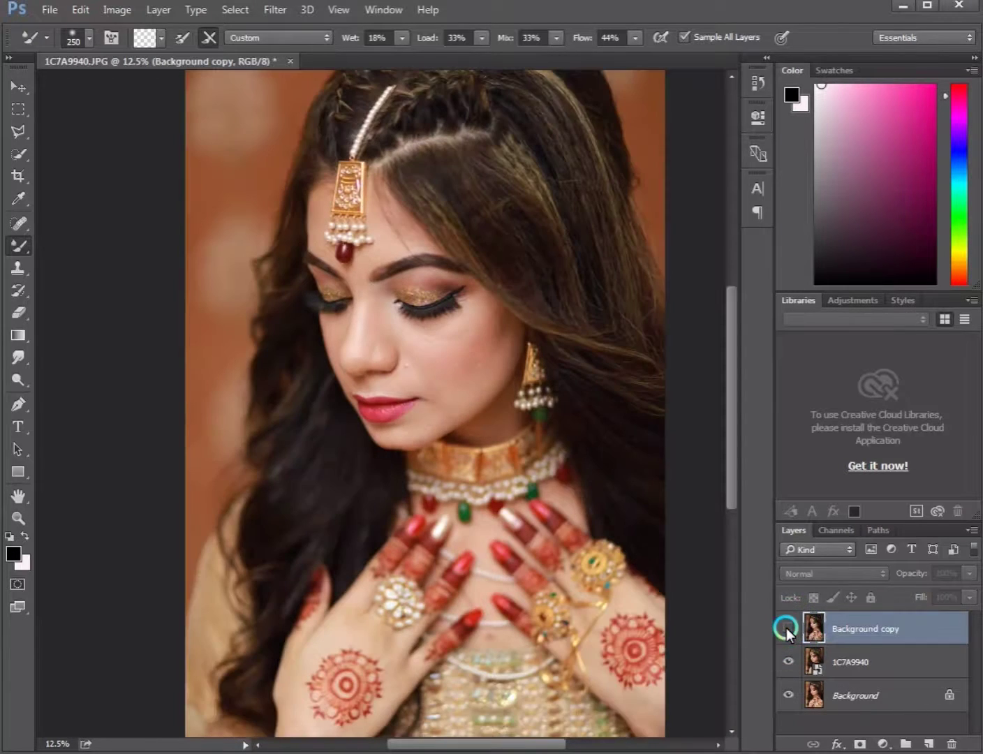